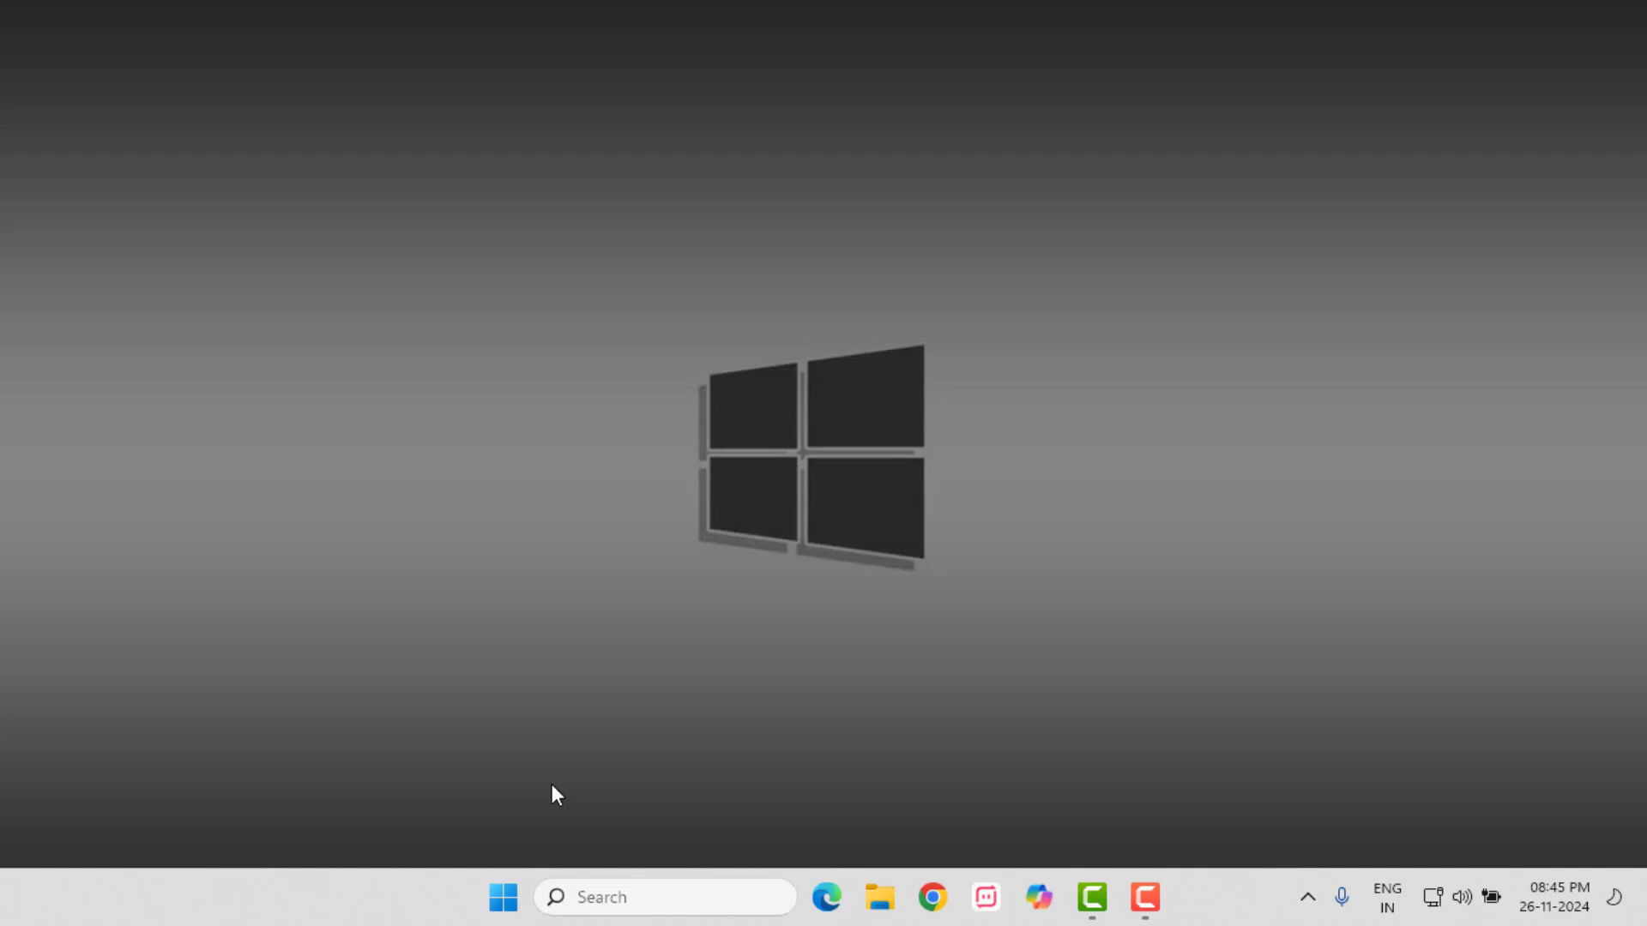
Open the list of other troubleshooters in the Windows system settings
left_click(503, 897)
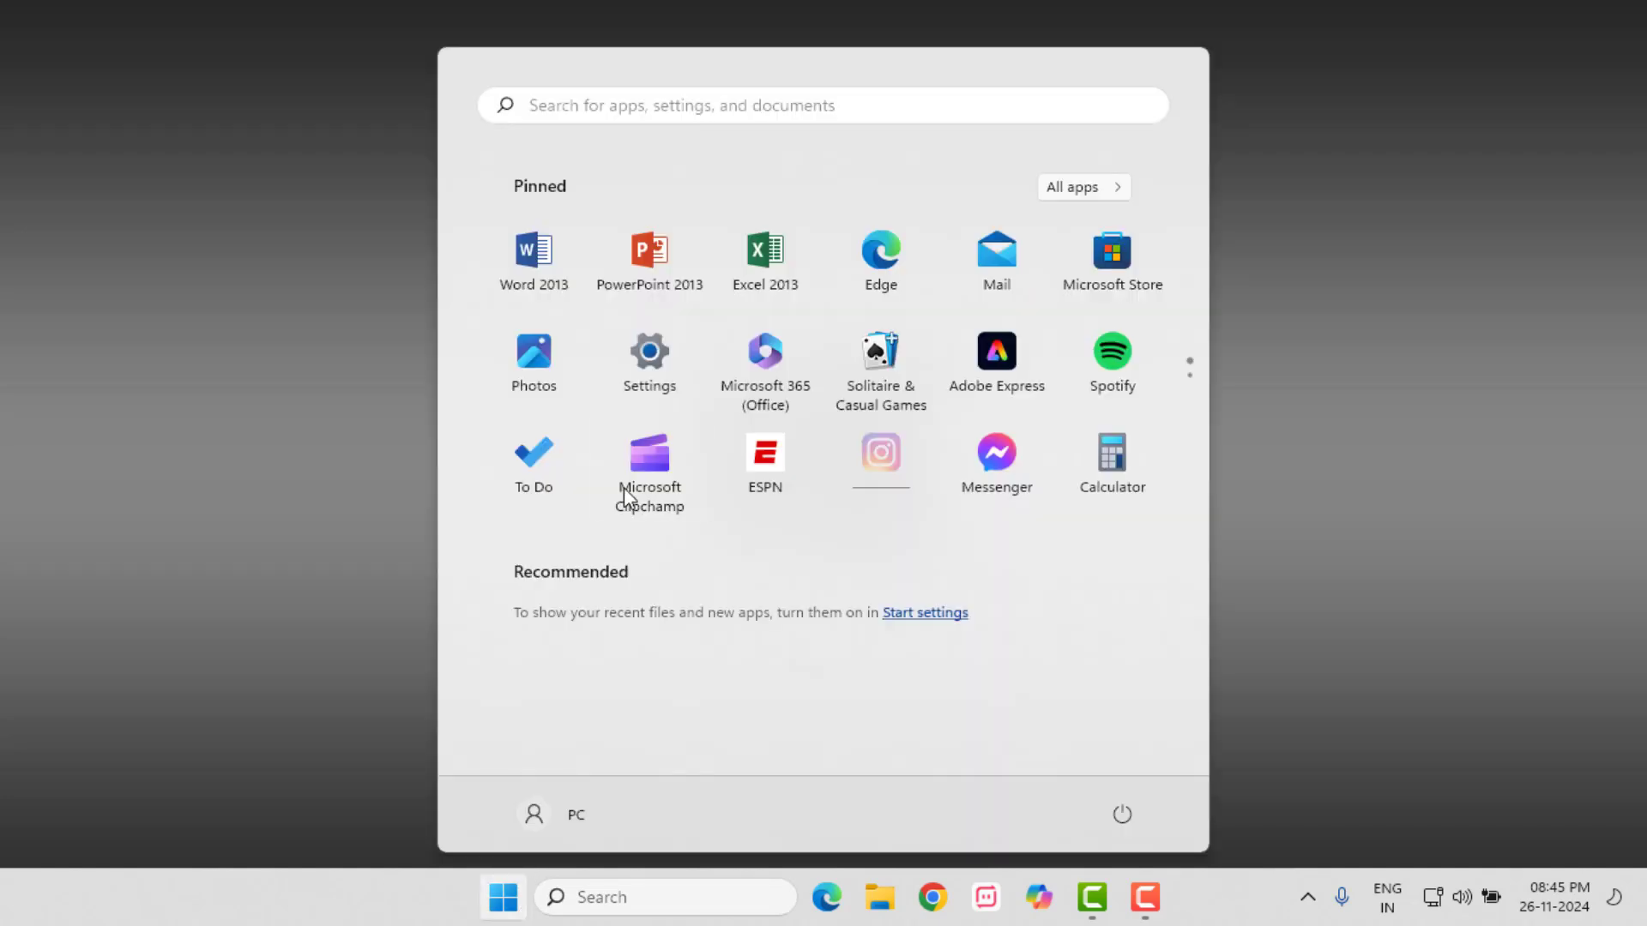
left_click(654, 369)
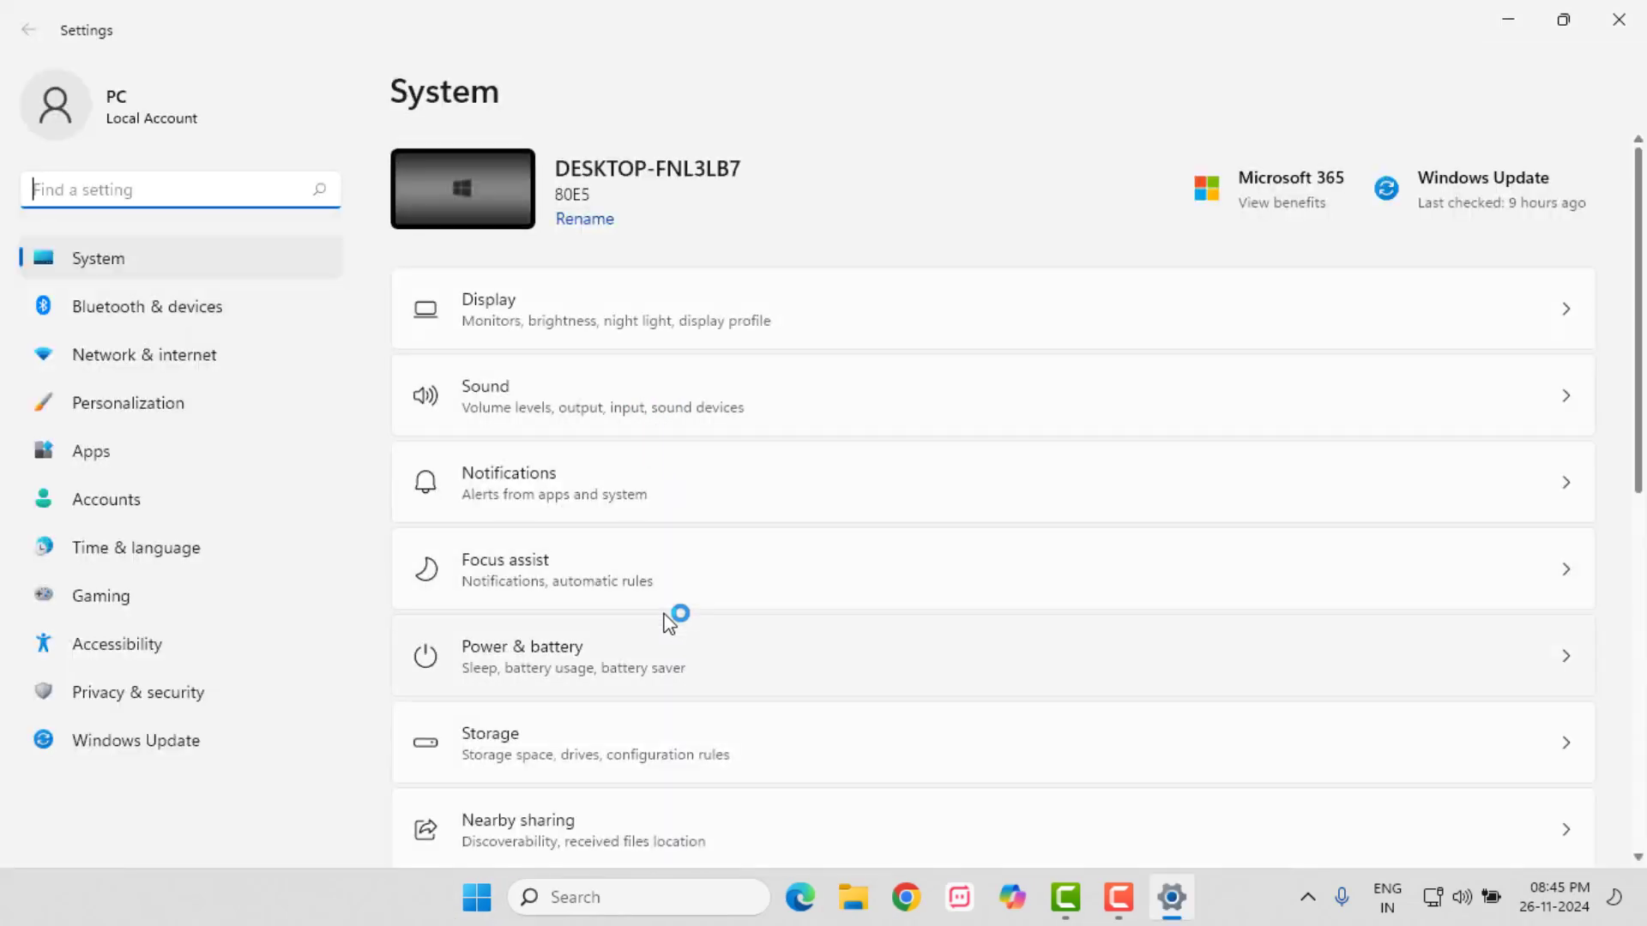
scroll(671, 625, "down", 3)
scroll(670, 621, "down", 1)
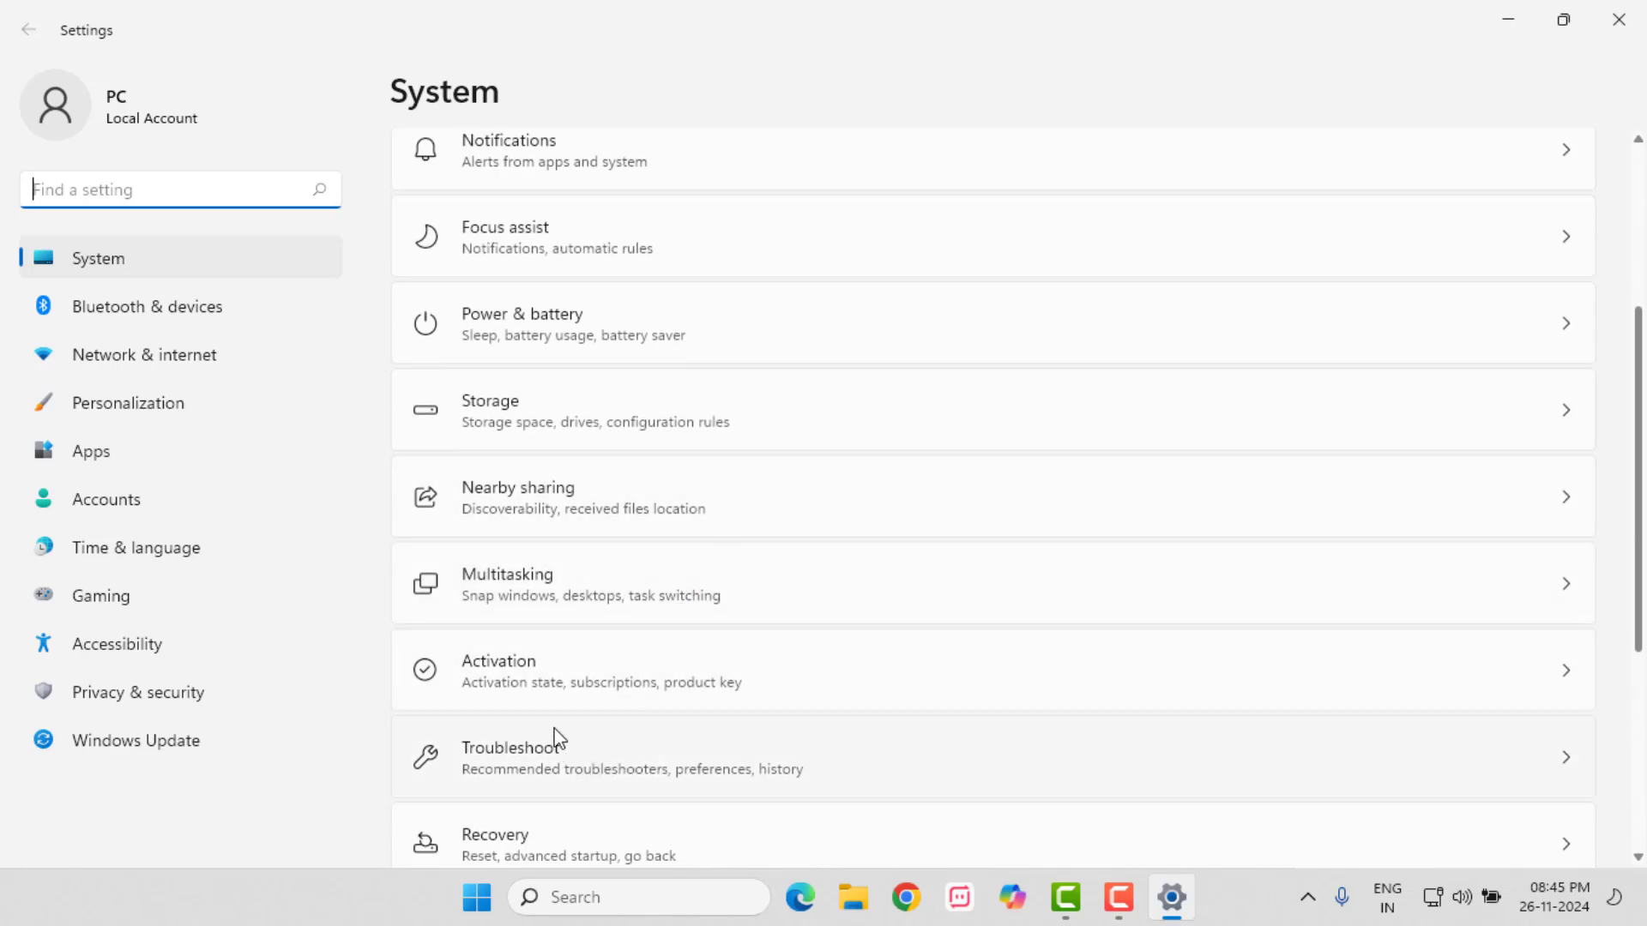
left_click(561, 754)
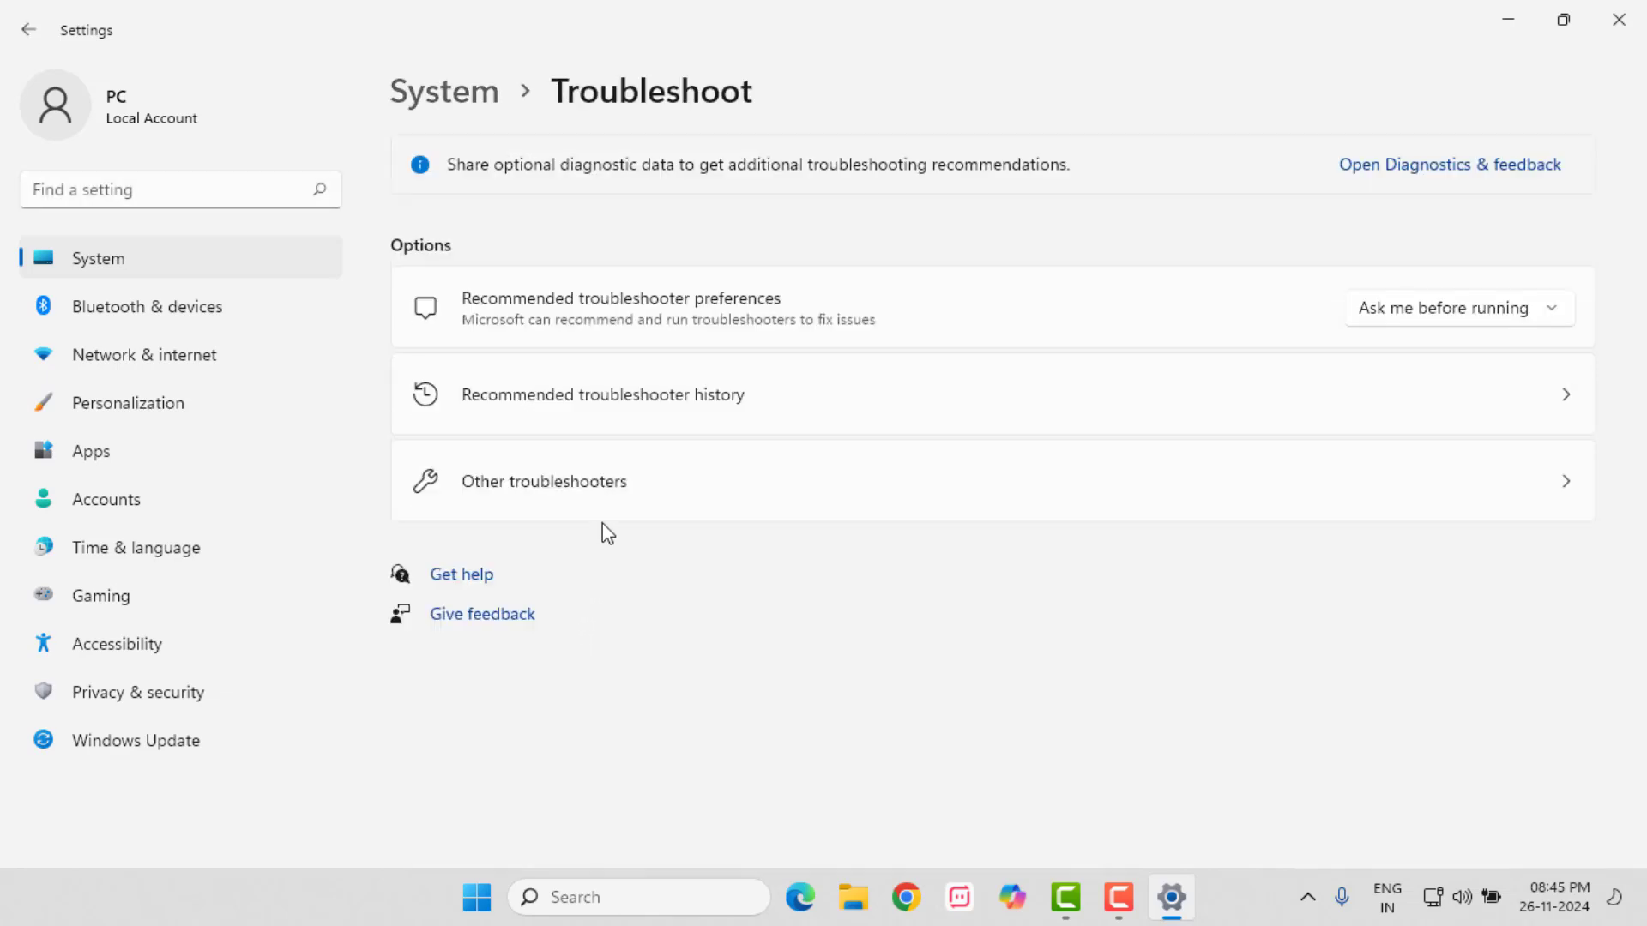
left_click(613, 500)
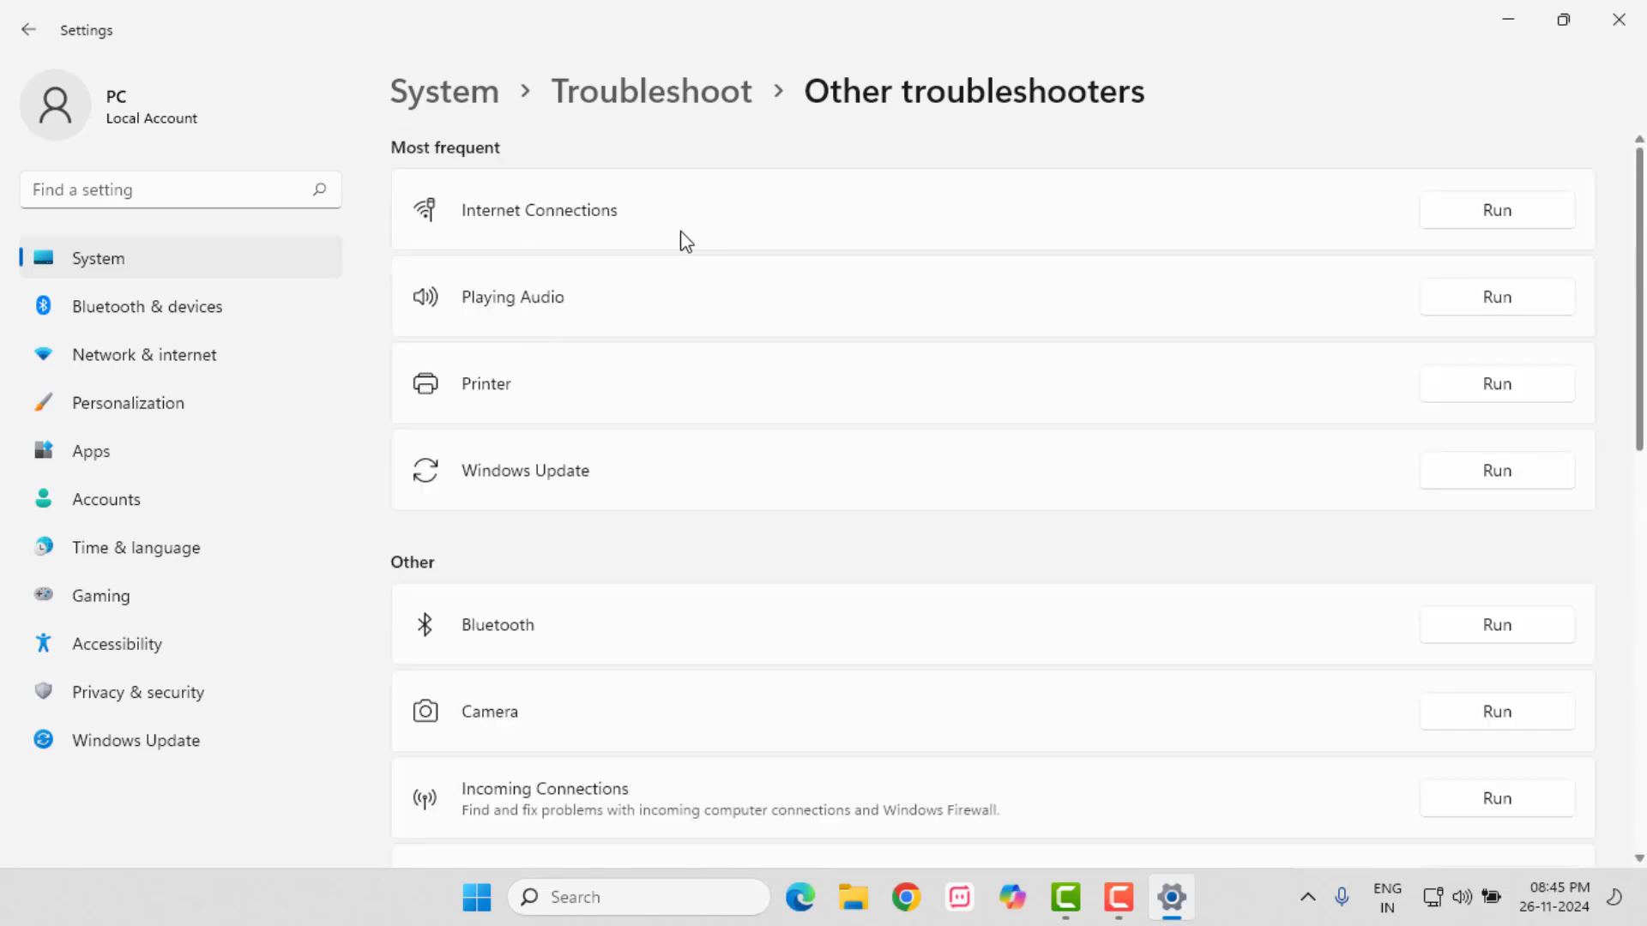
Start the Internet Connections troubleshooter, cancel it at the issue selection, and close Settings
left_click(1498, 212)
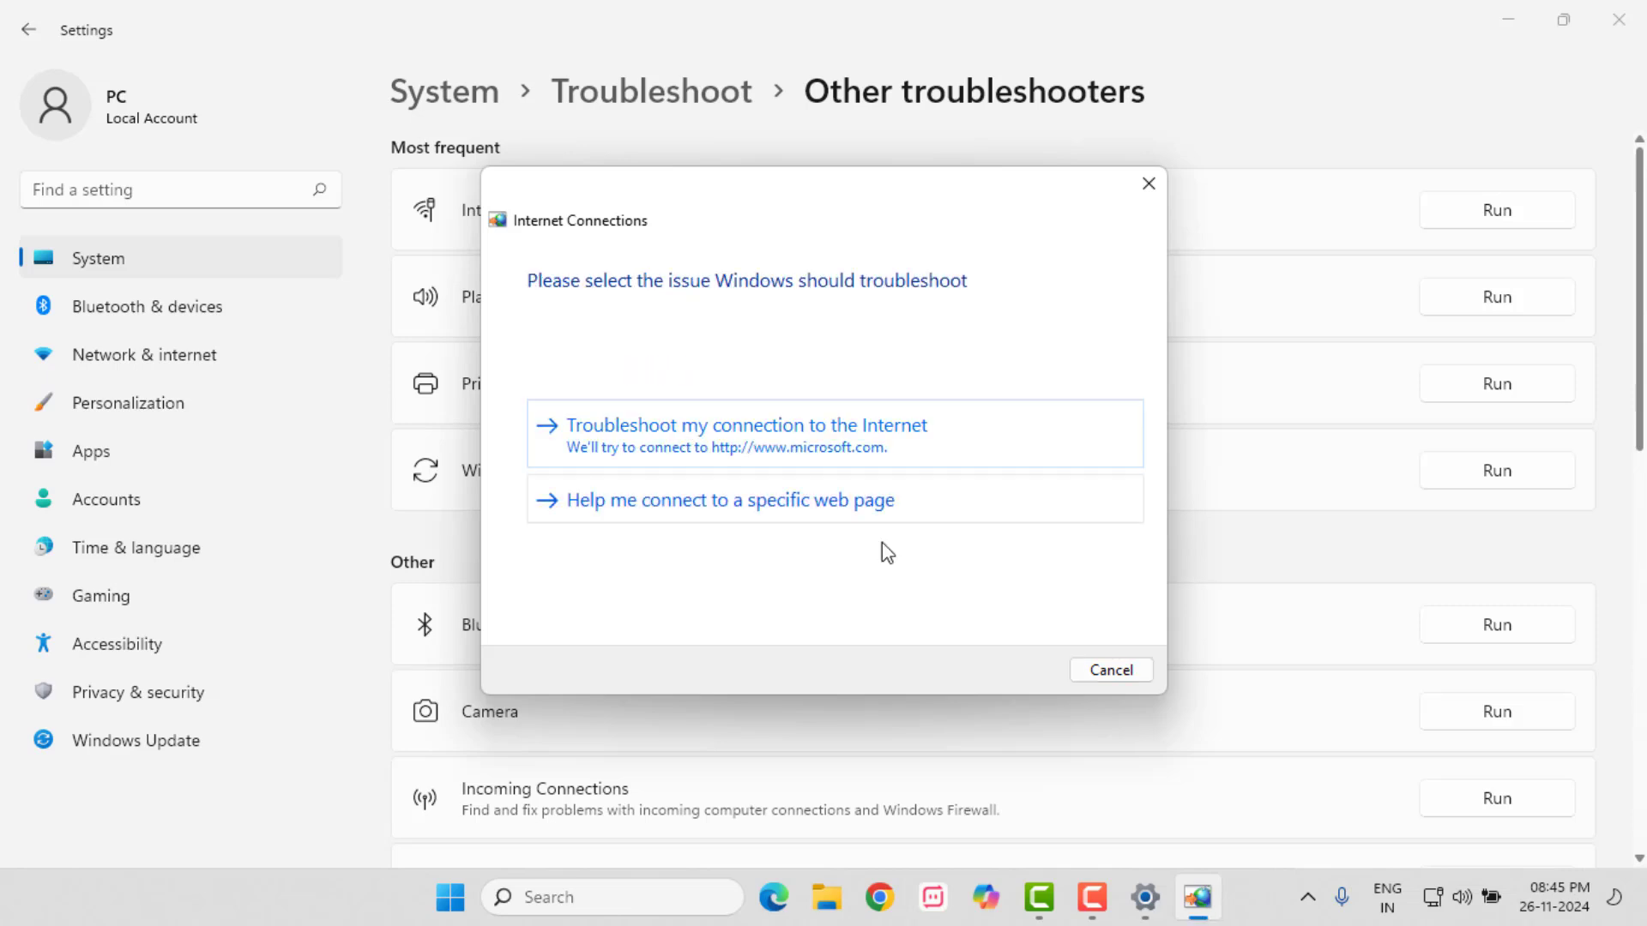
left_click(1105, 674)
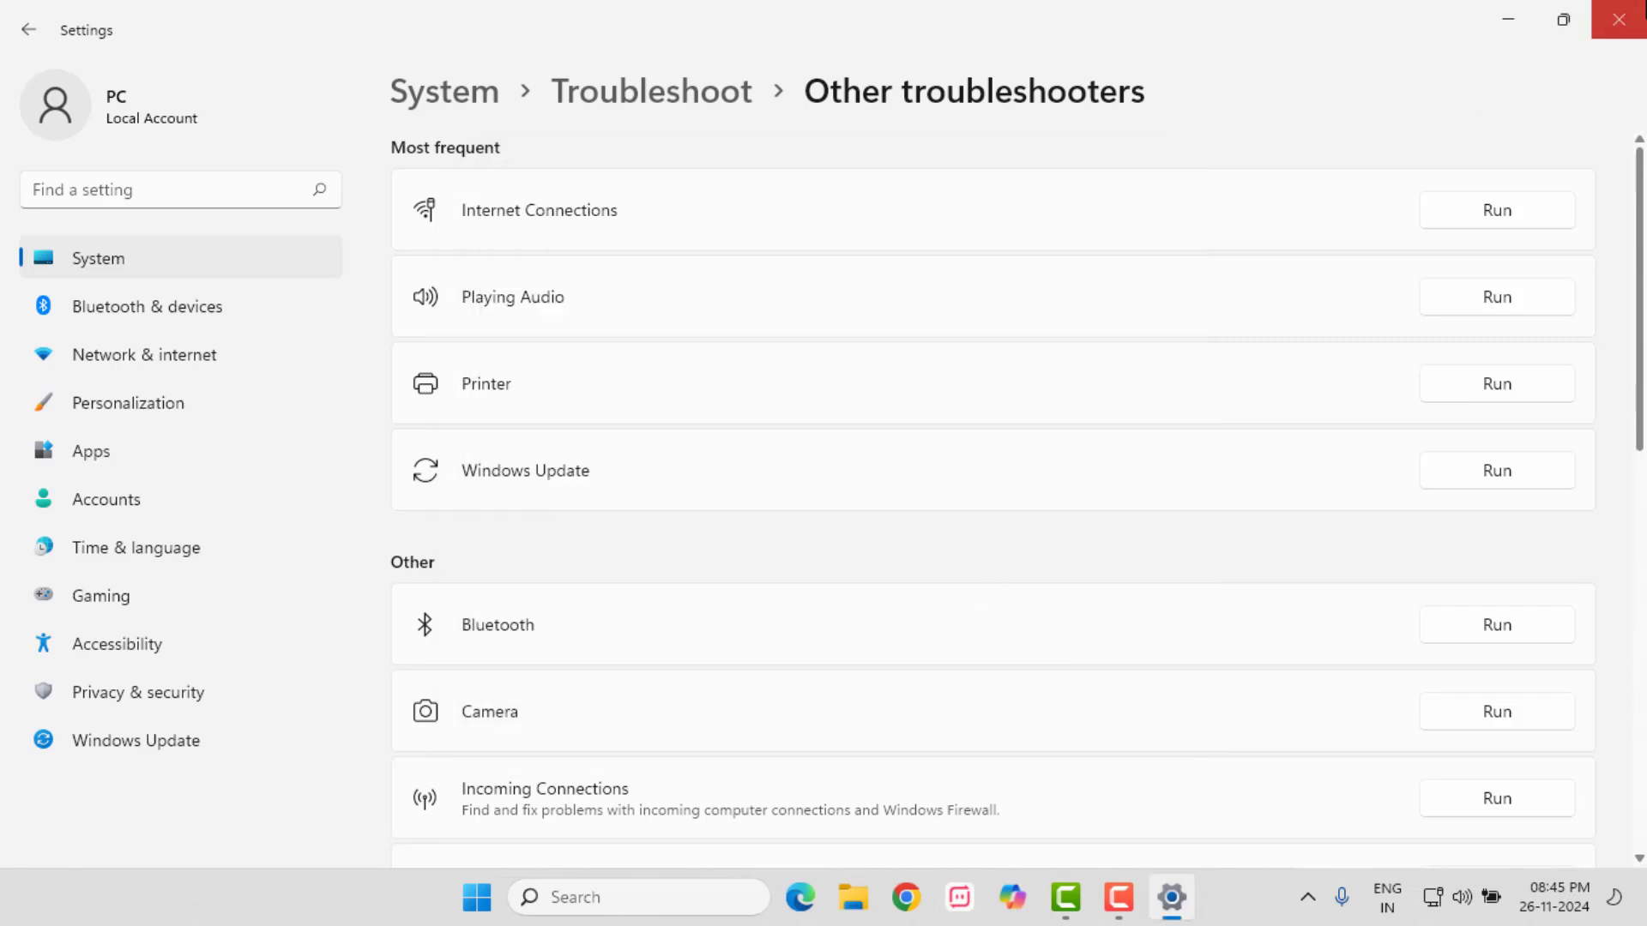
left_click(1618, 18)
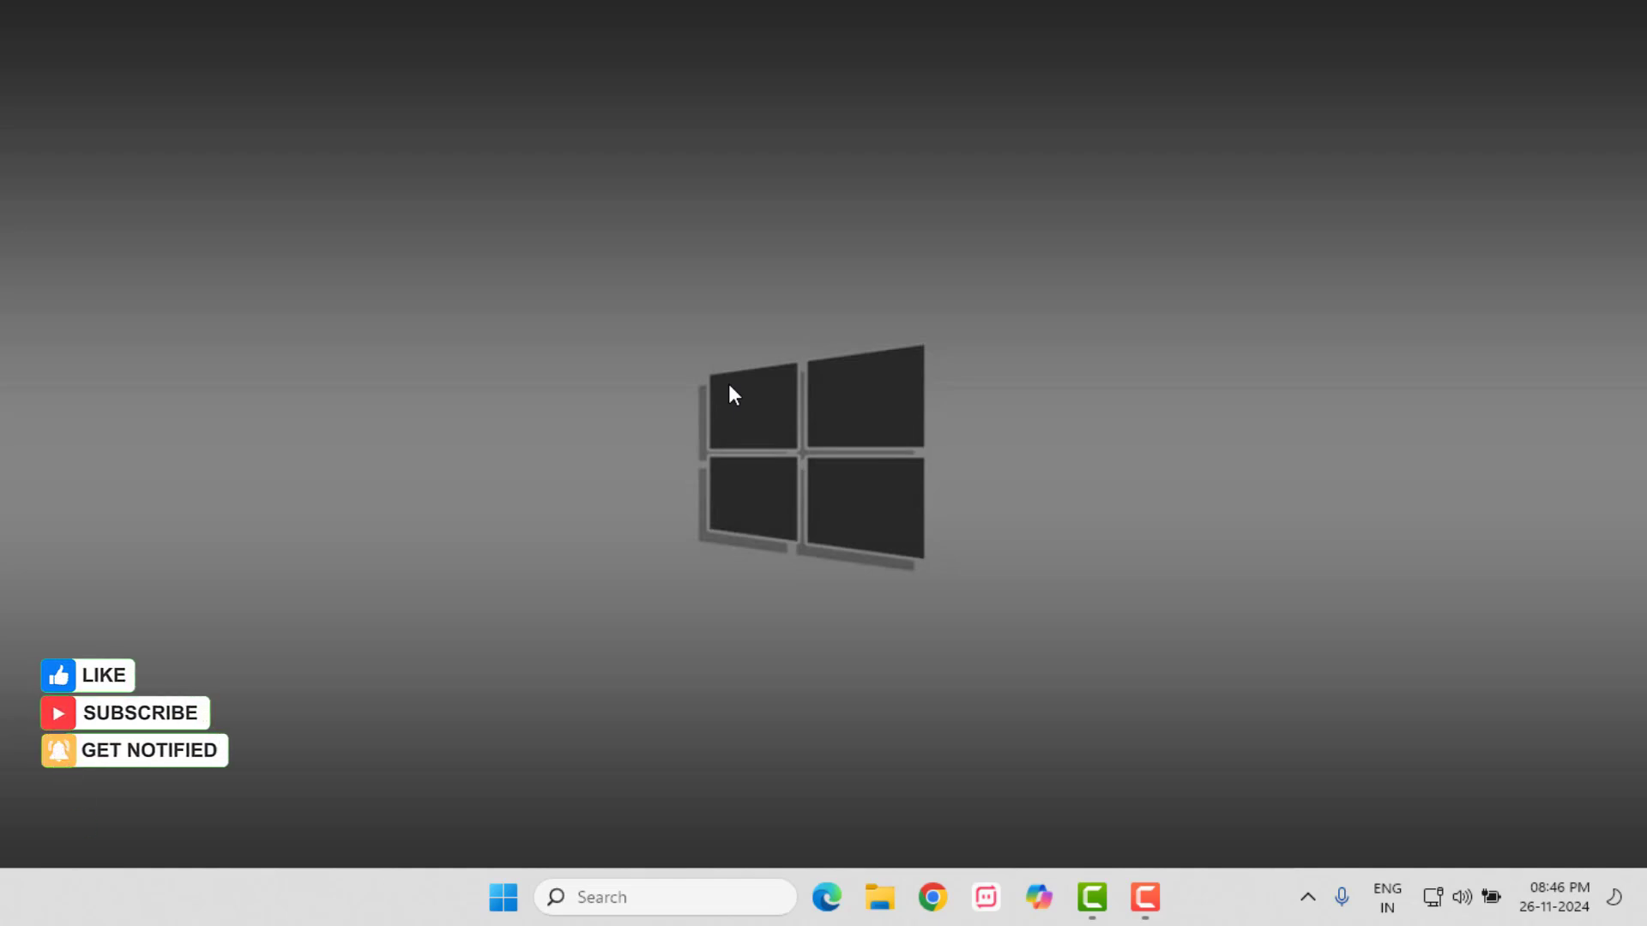
Open Command Prompt as administrator and flush the DNS cache with "ipconfig /flushdns"
left_click(590, 897)
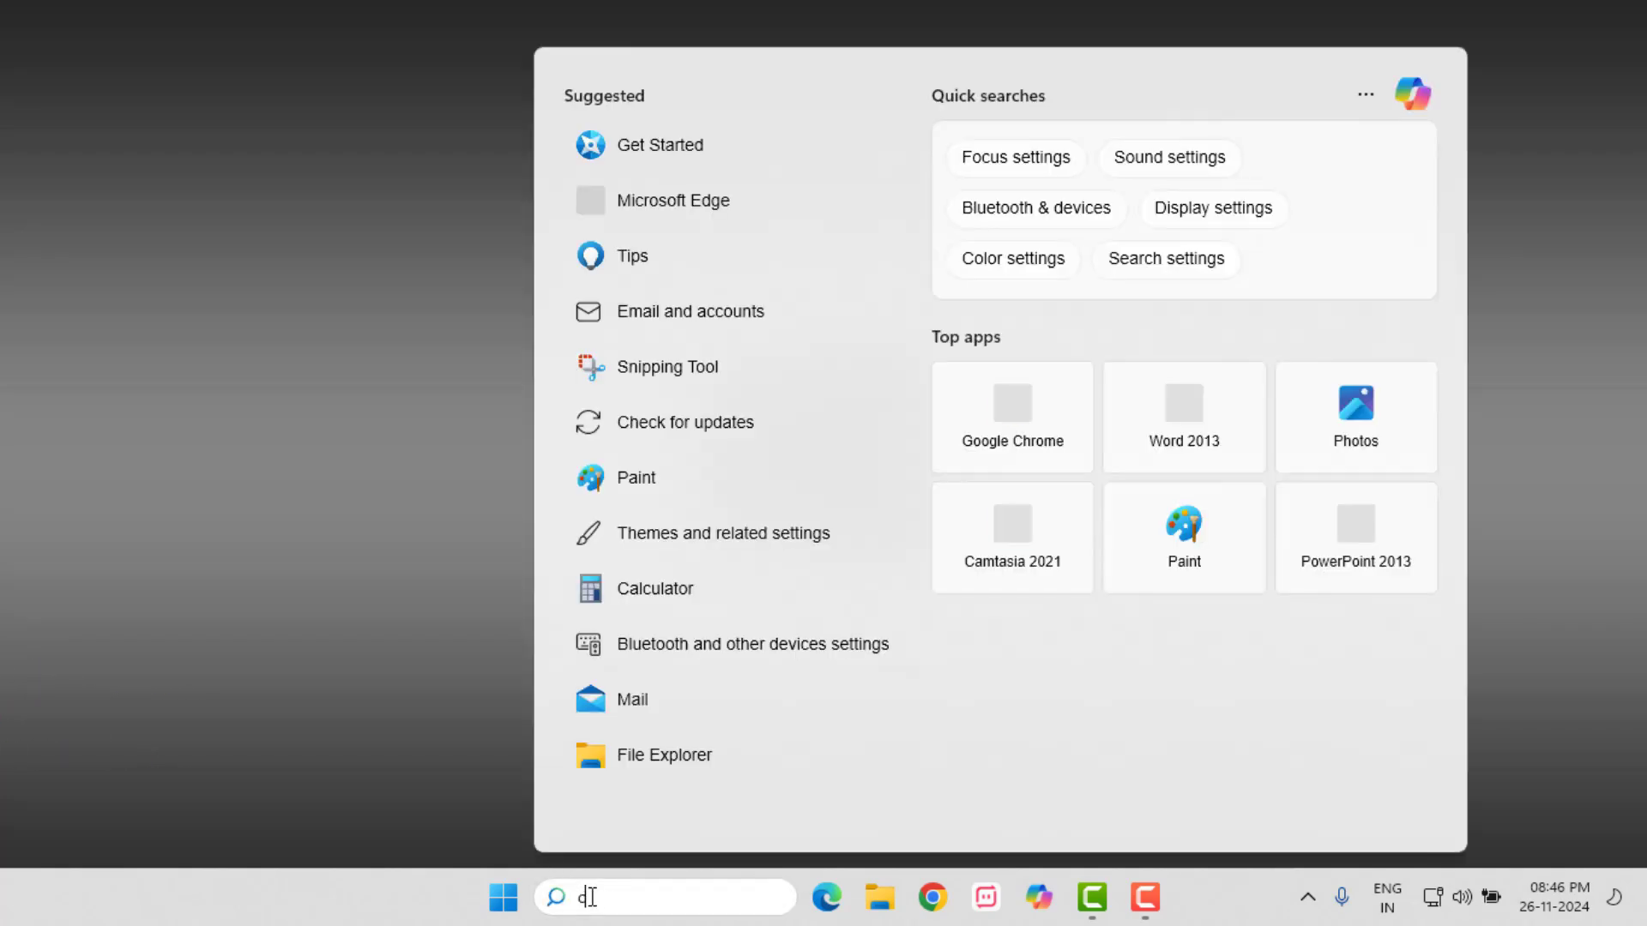
type("cmd")
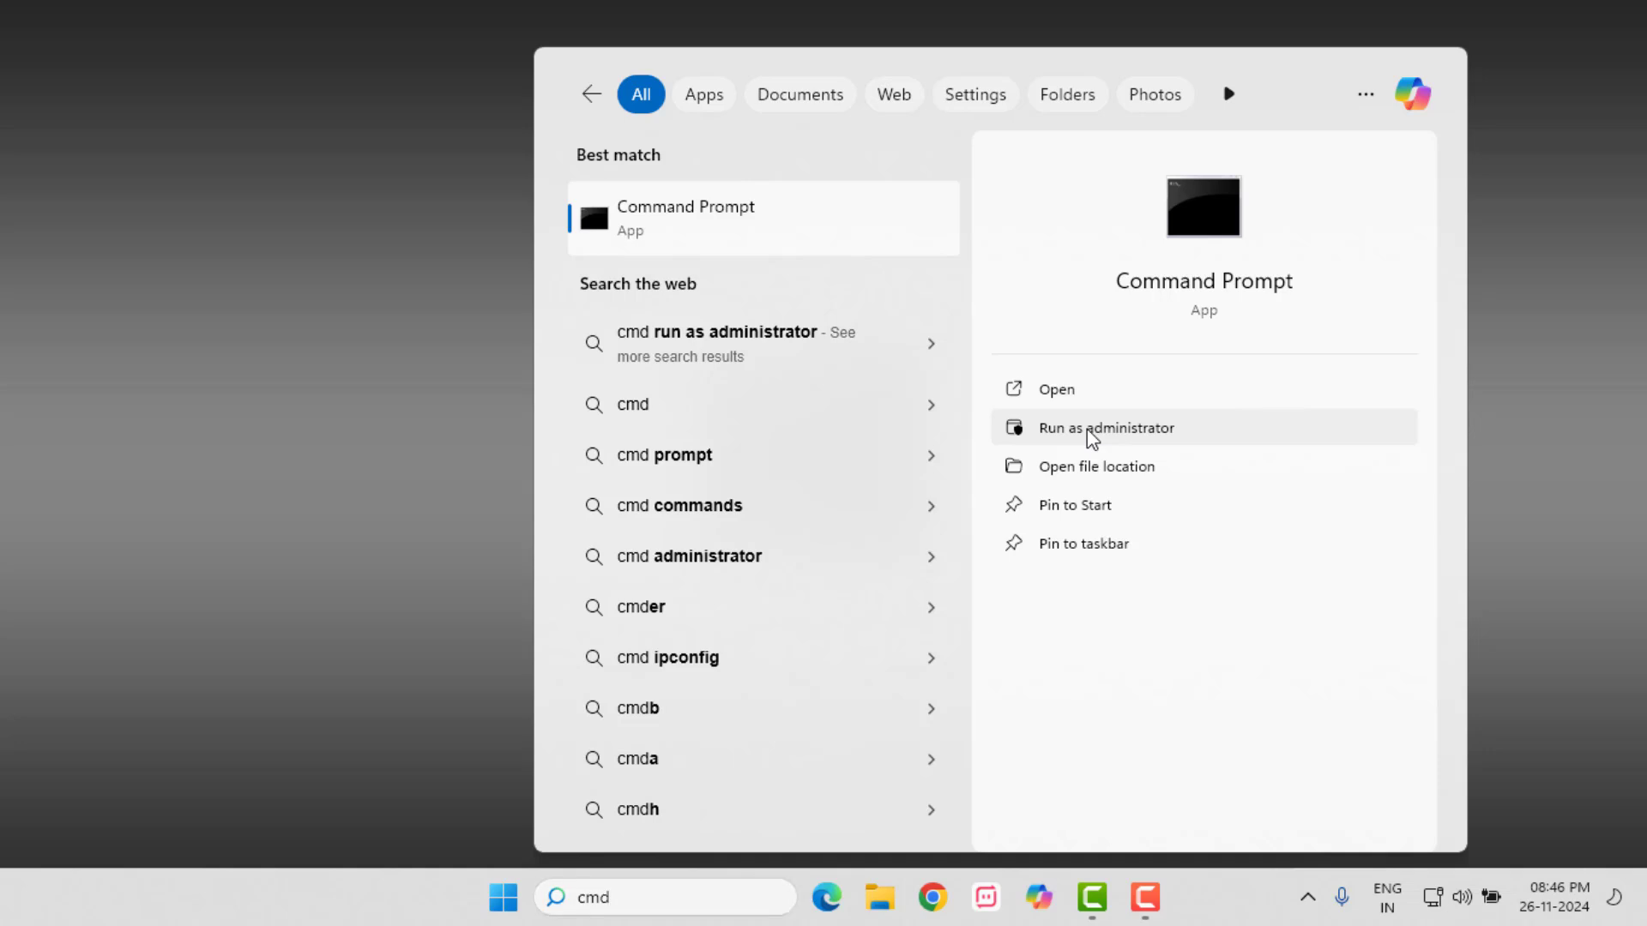
left_click(1074, 426)
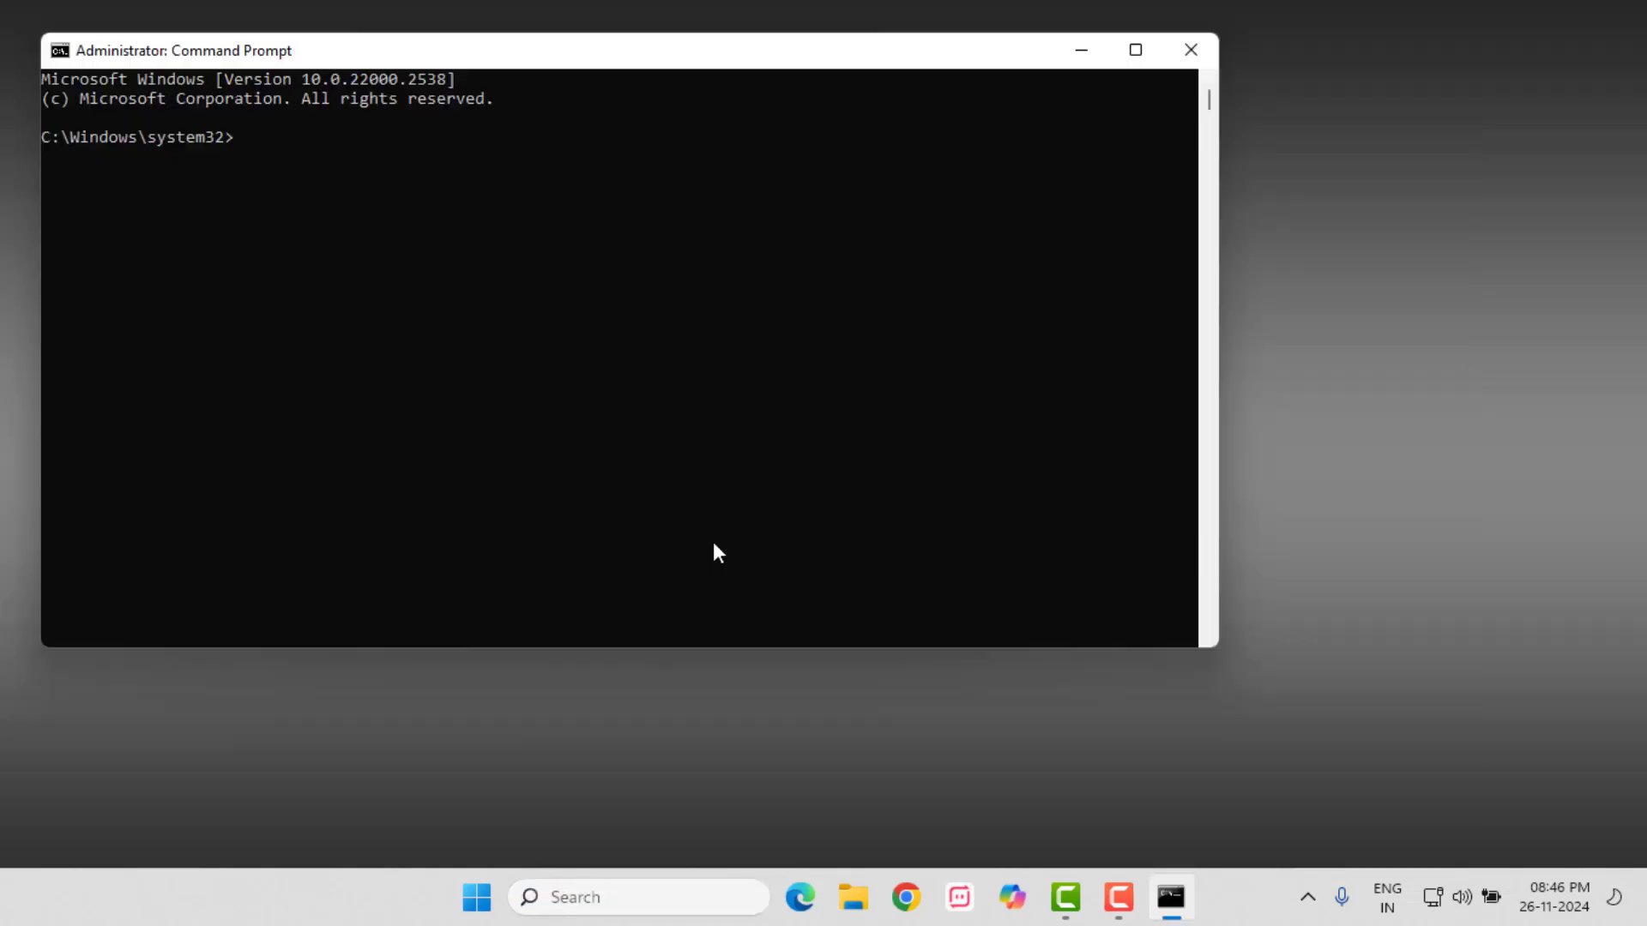
type("ipconfig /flushdns")
key("Return")
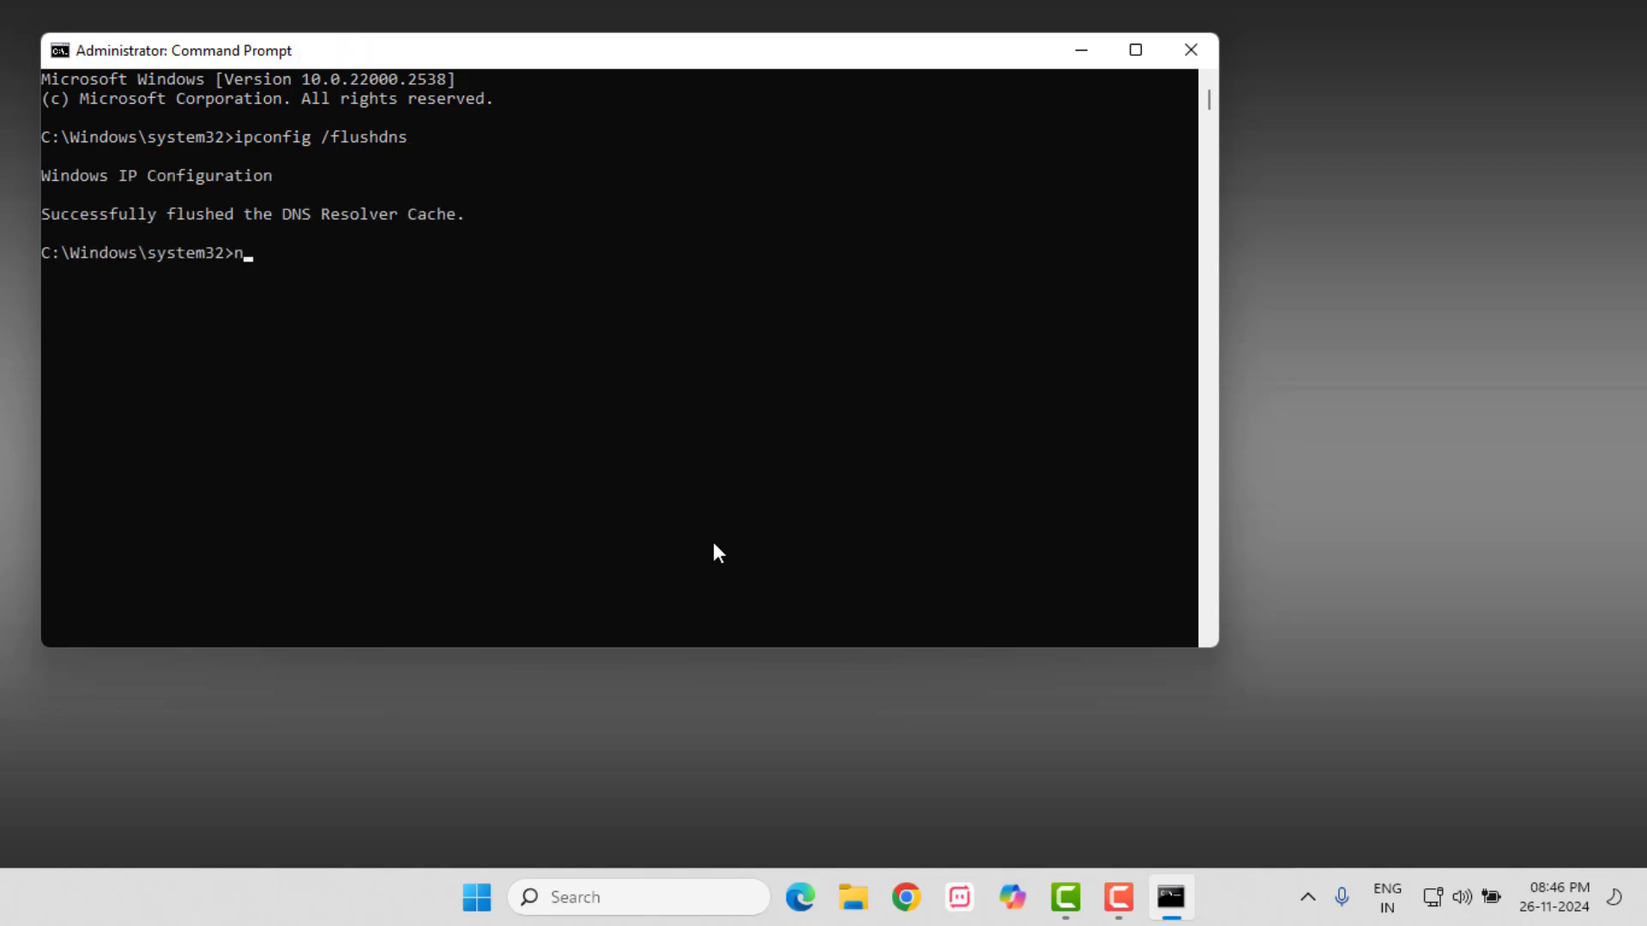
Reset the Winsock catalog with "netsh winsock reset" and close Command Prompt
type("netsh winsock rese")
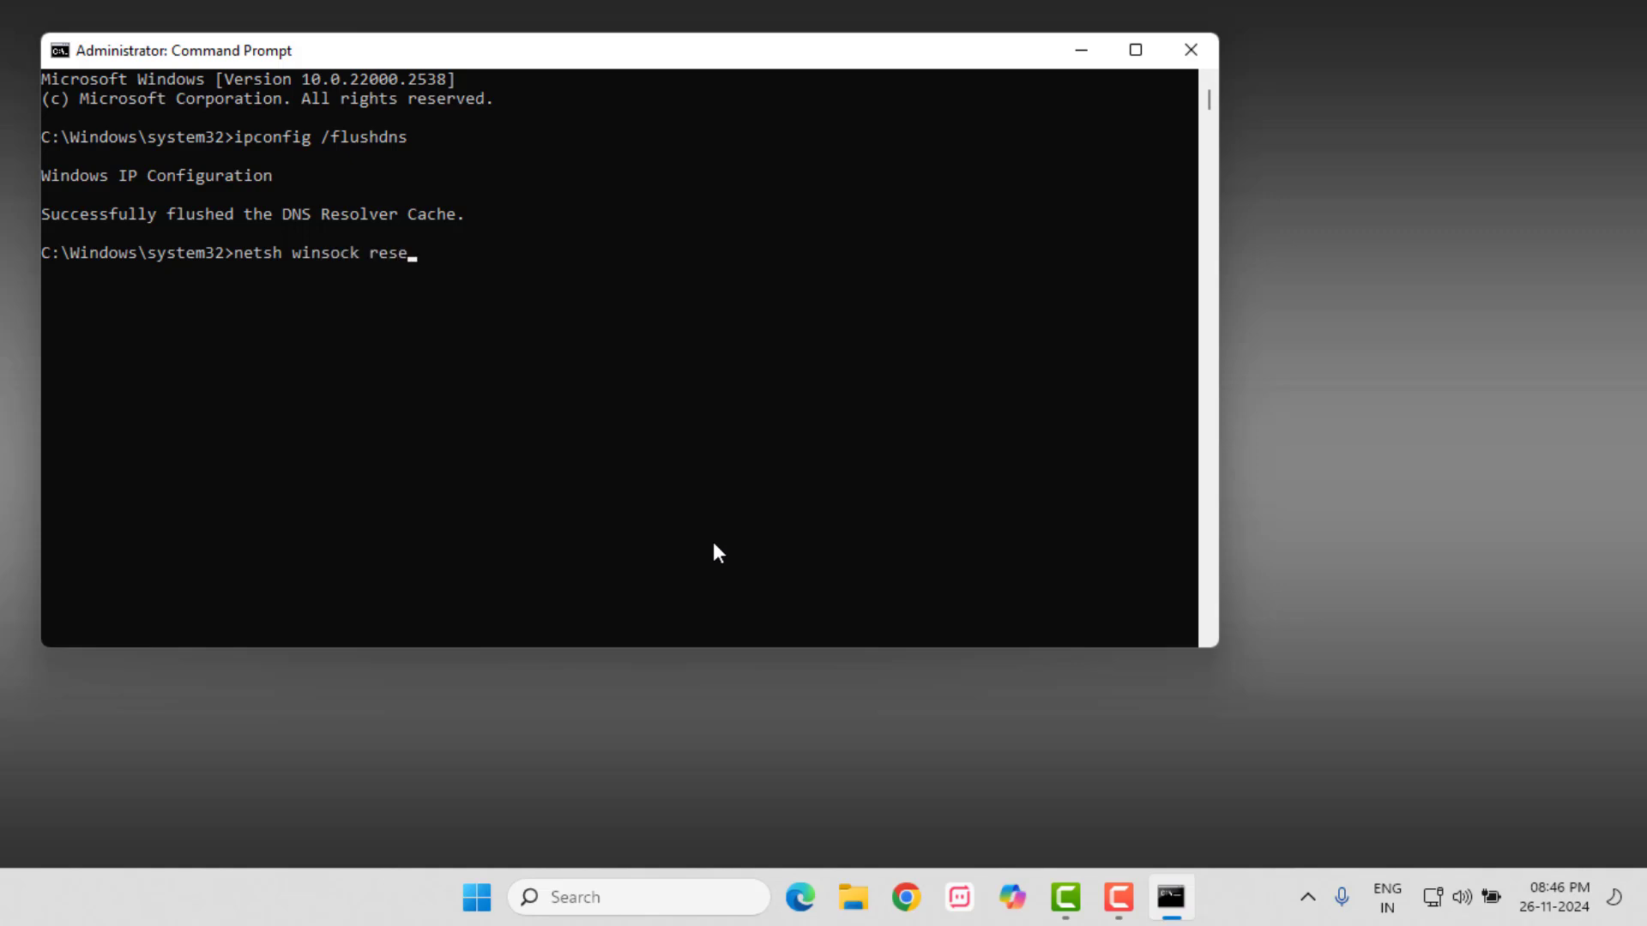
type("t")
key("Return")
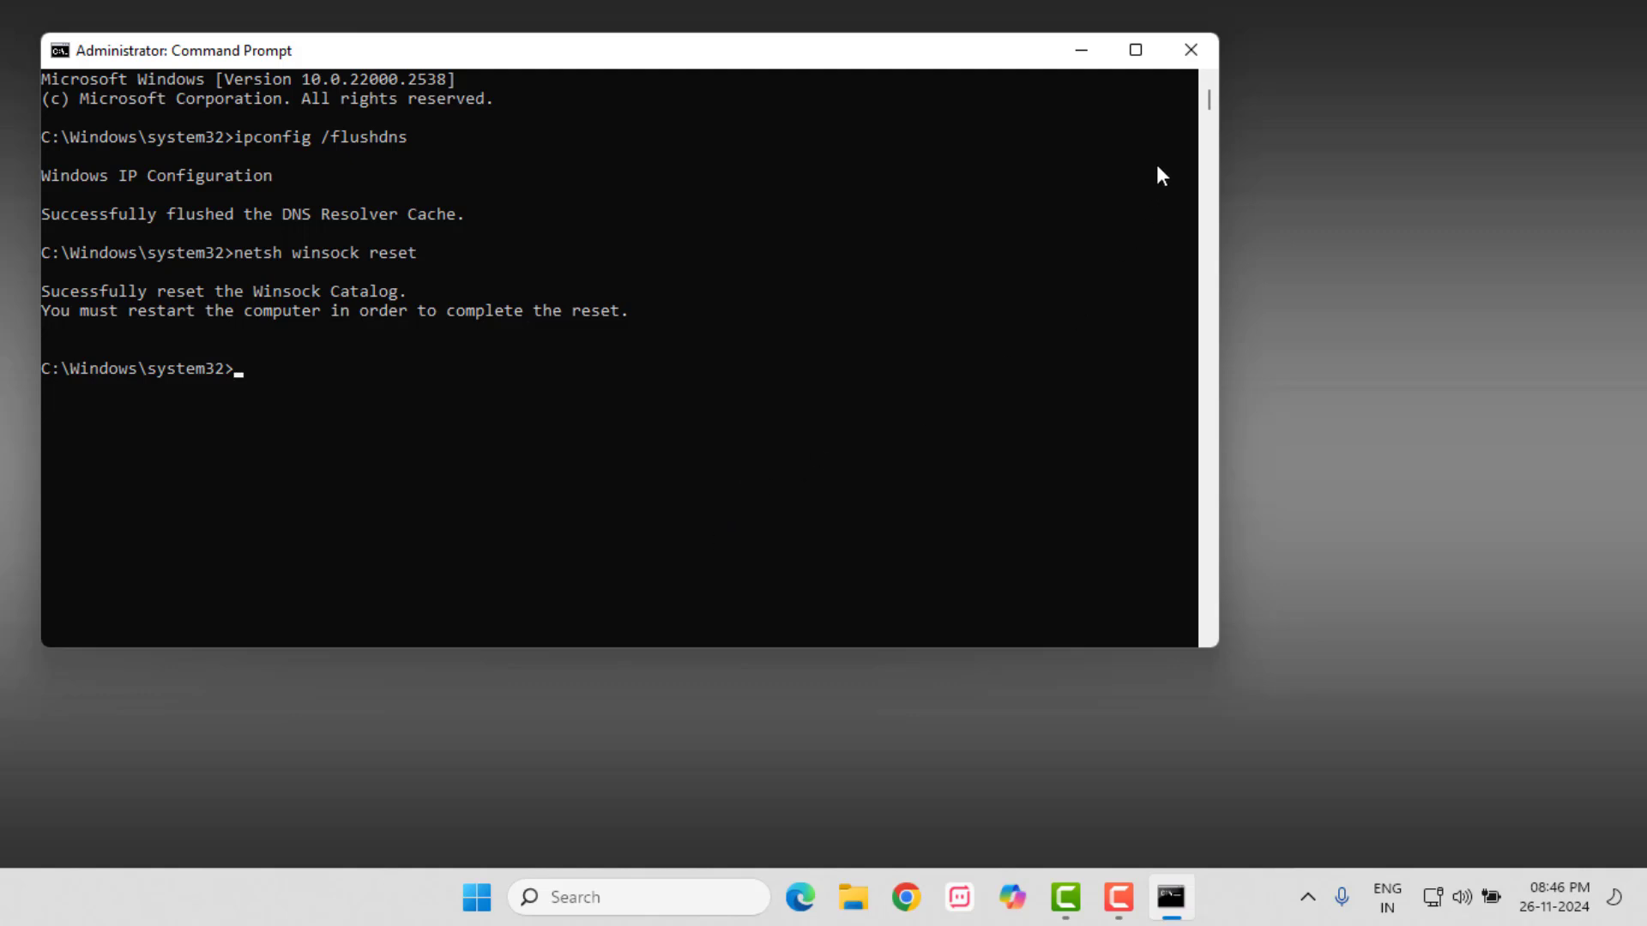
left_click(1191, 49)
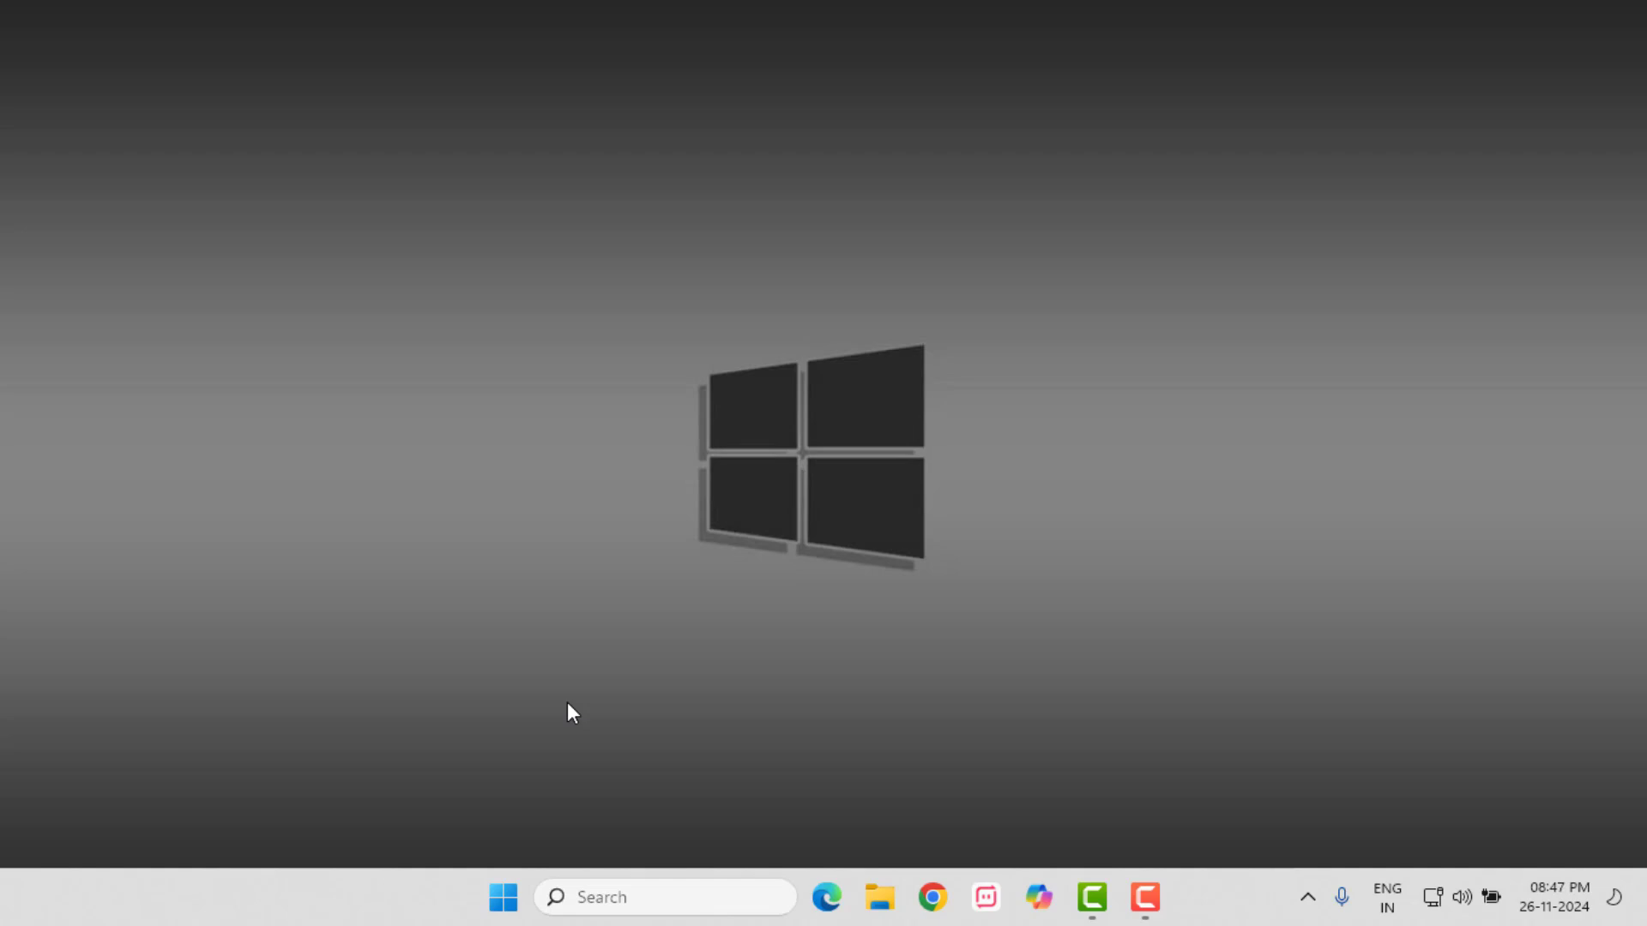
Open Control Panel and go to the adapter settings of the Network and Sharing Center
key("super")
type("control")
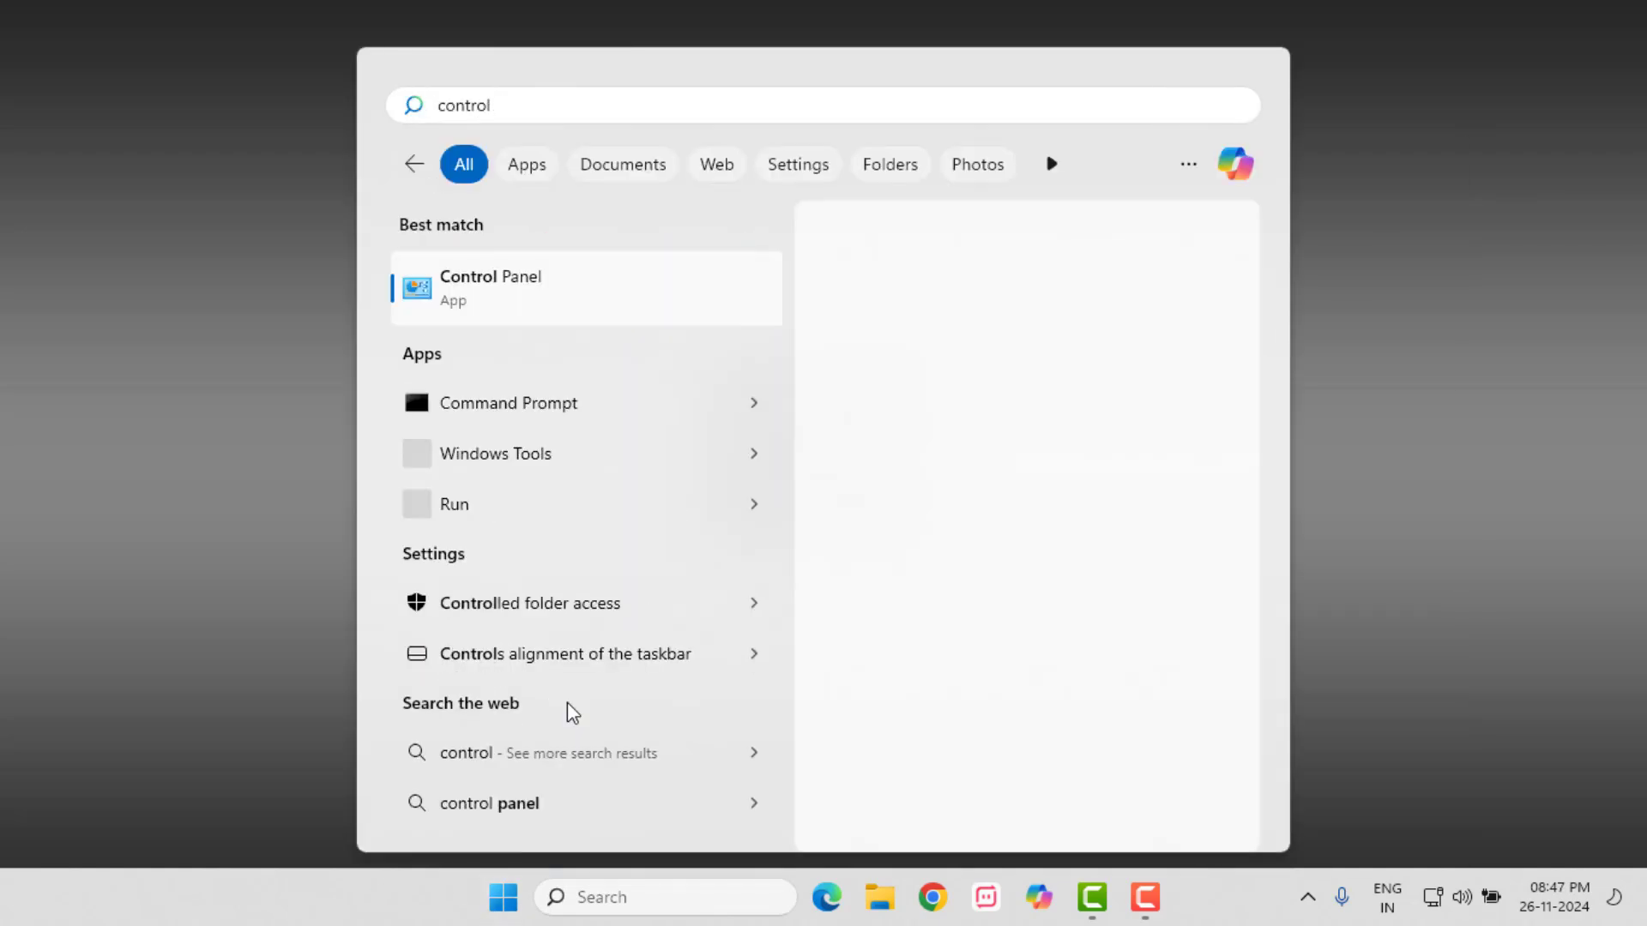
key("Return")
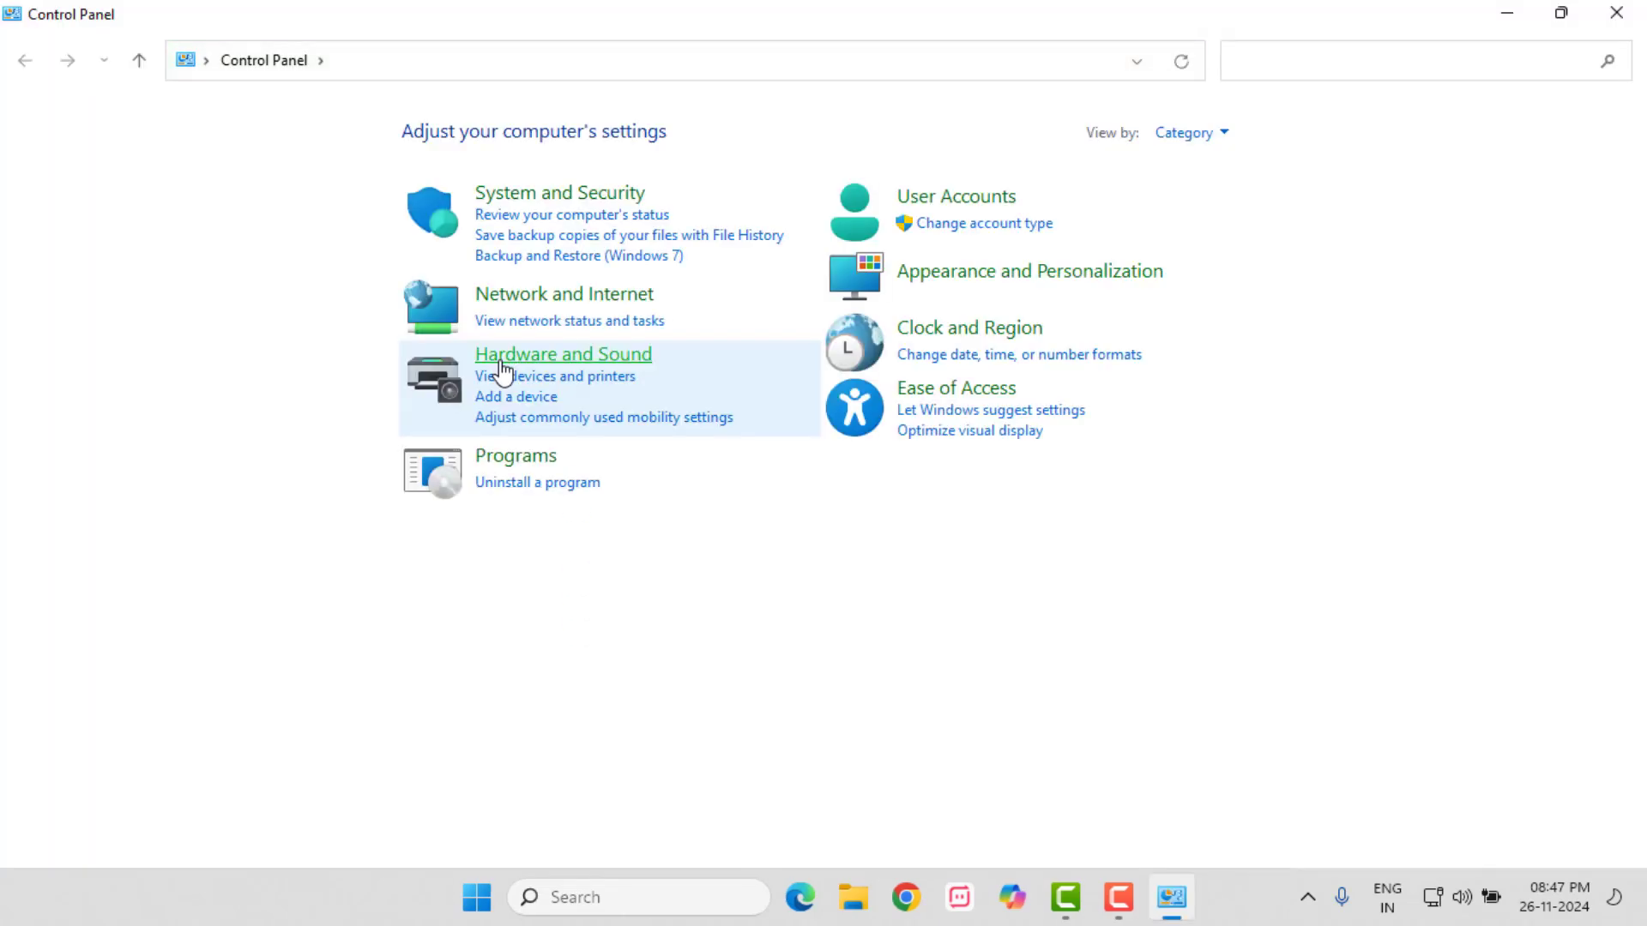
left_click(566, 301)
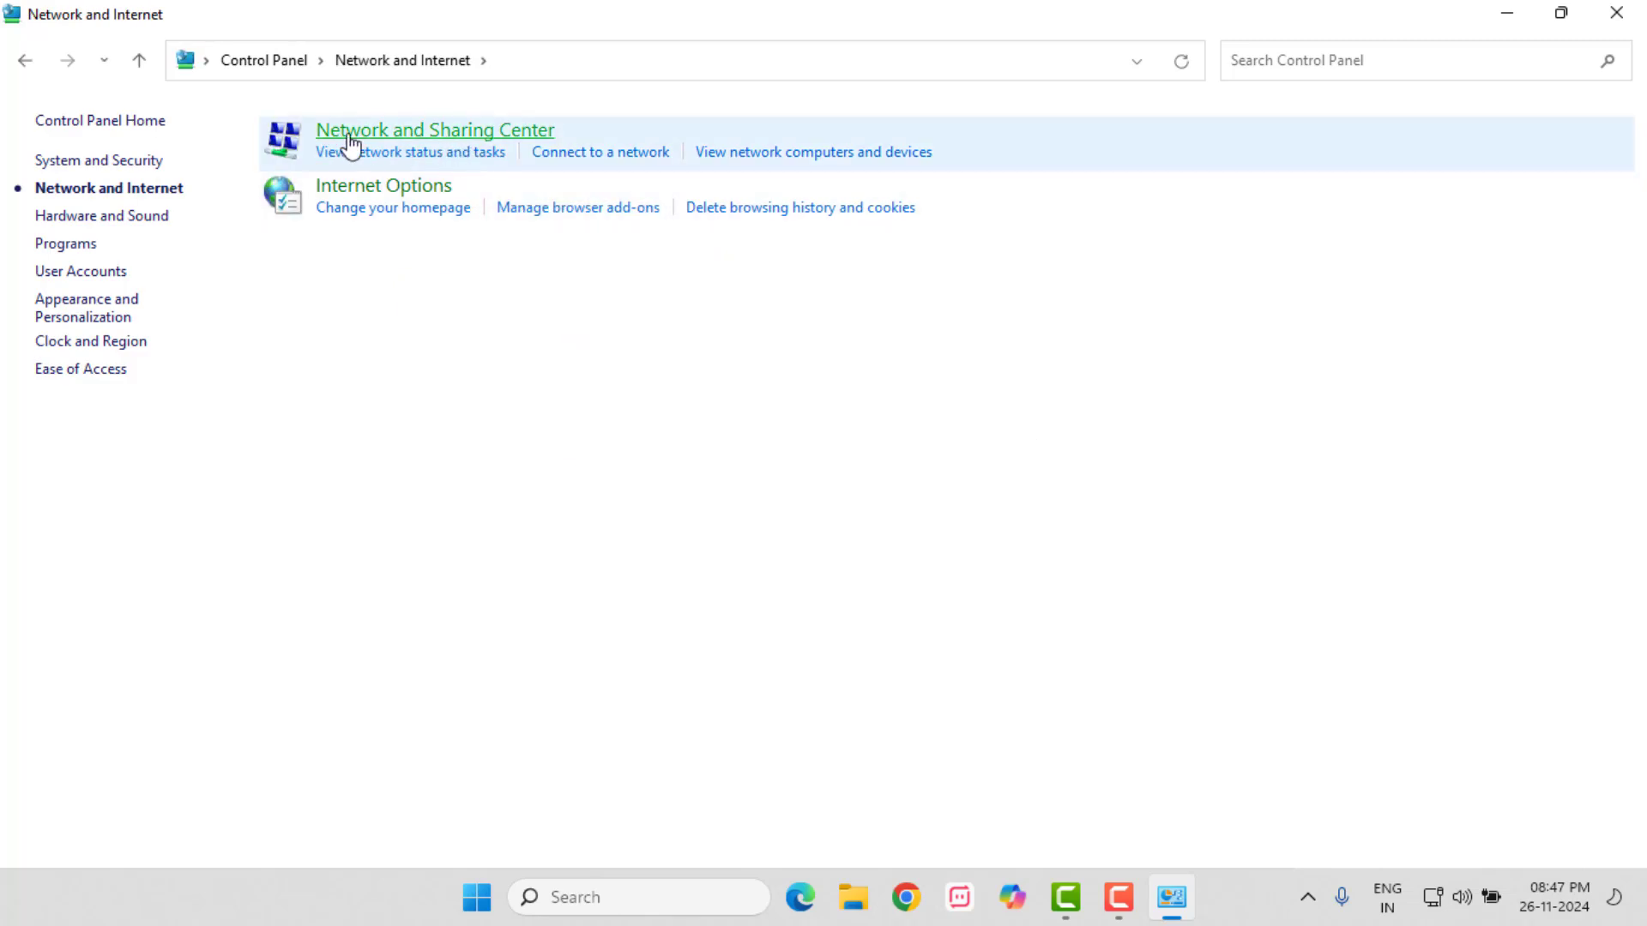
left_click(483, 133)
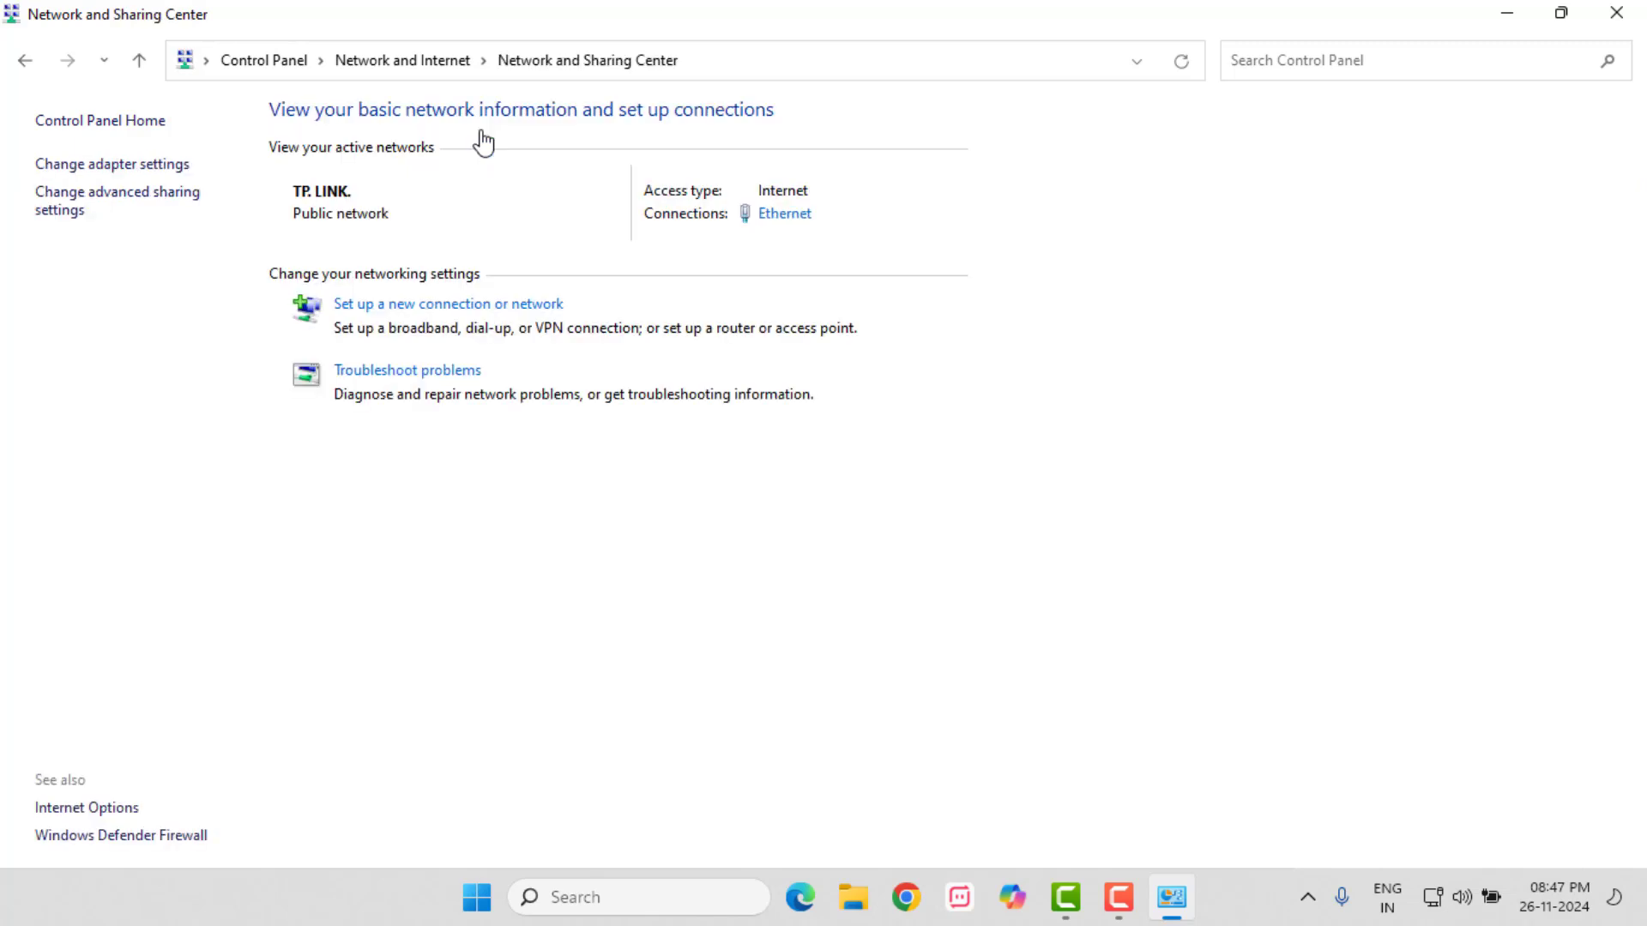
left_click(135, 168)
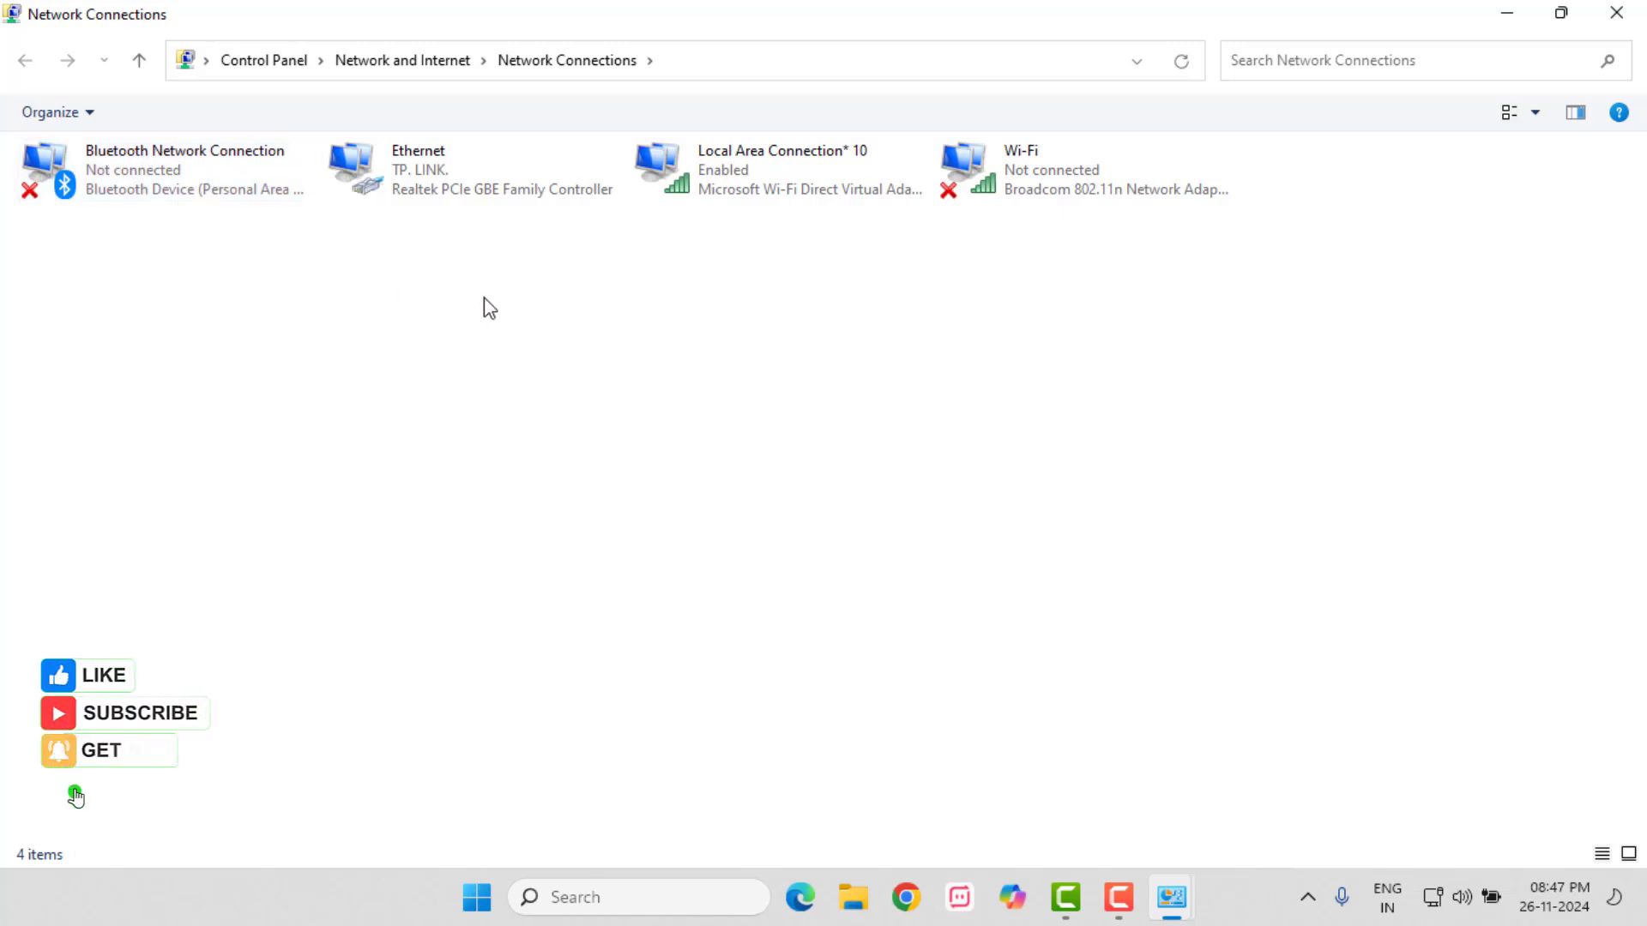
Open the Internet Protocol Version 4 (TCP/IPv4) properties of the Local Area Connection* 10 adapter
left_click(472, 197)
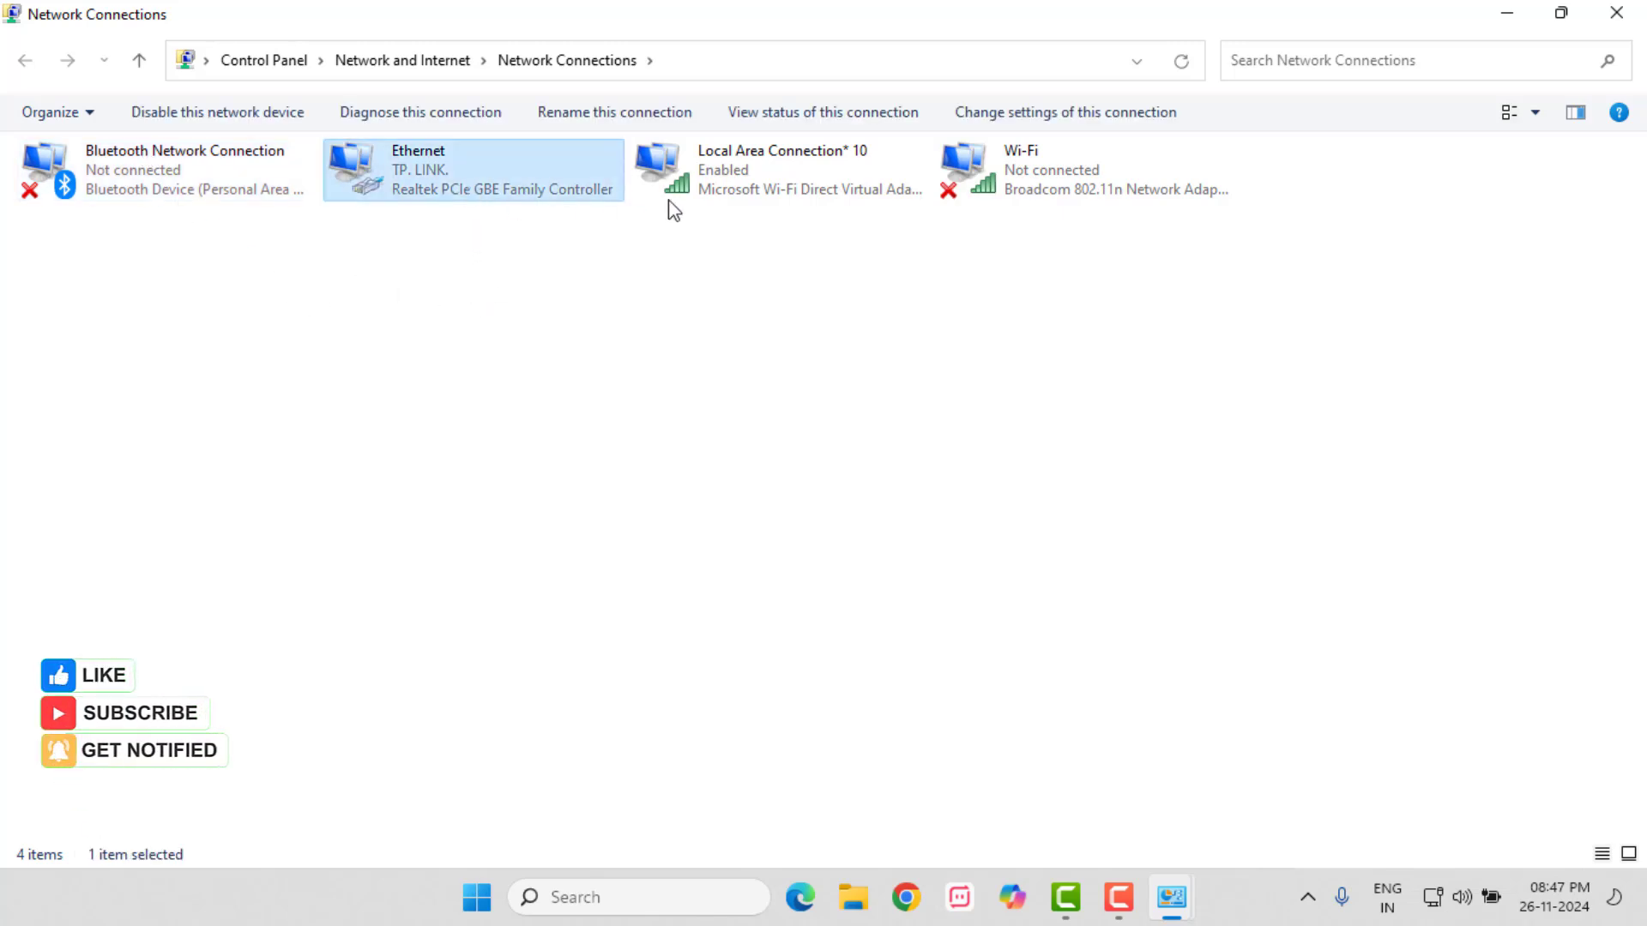
left_click(676, 199)
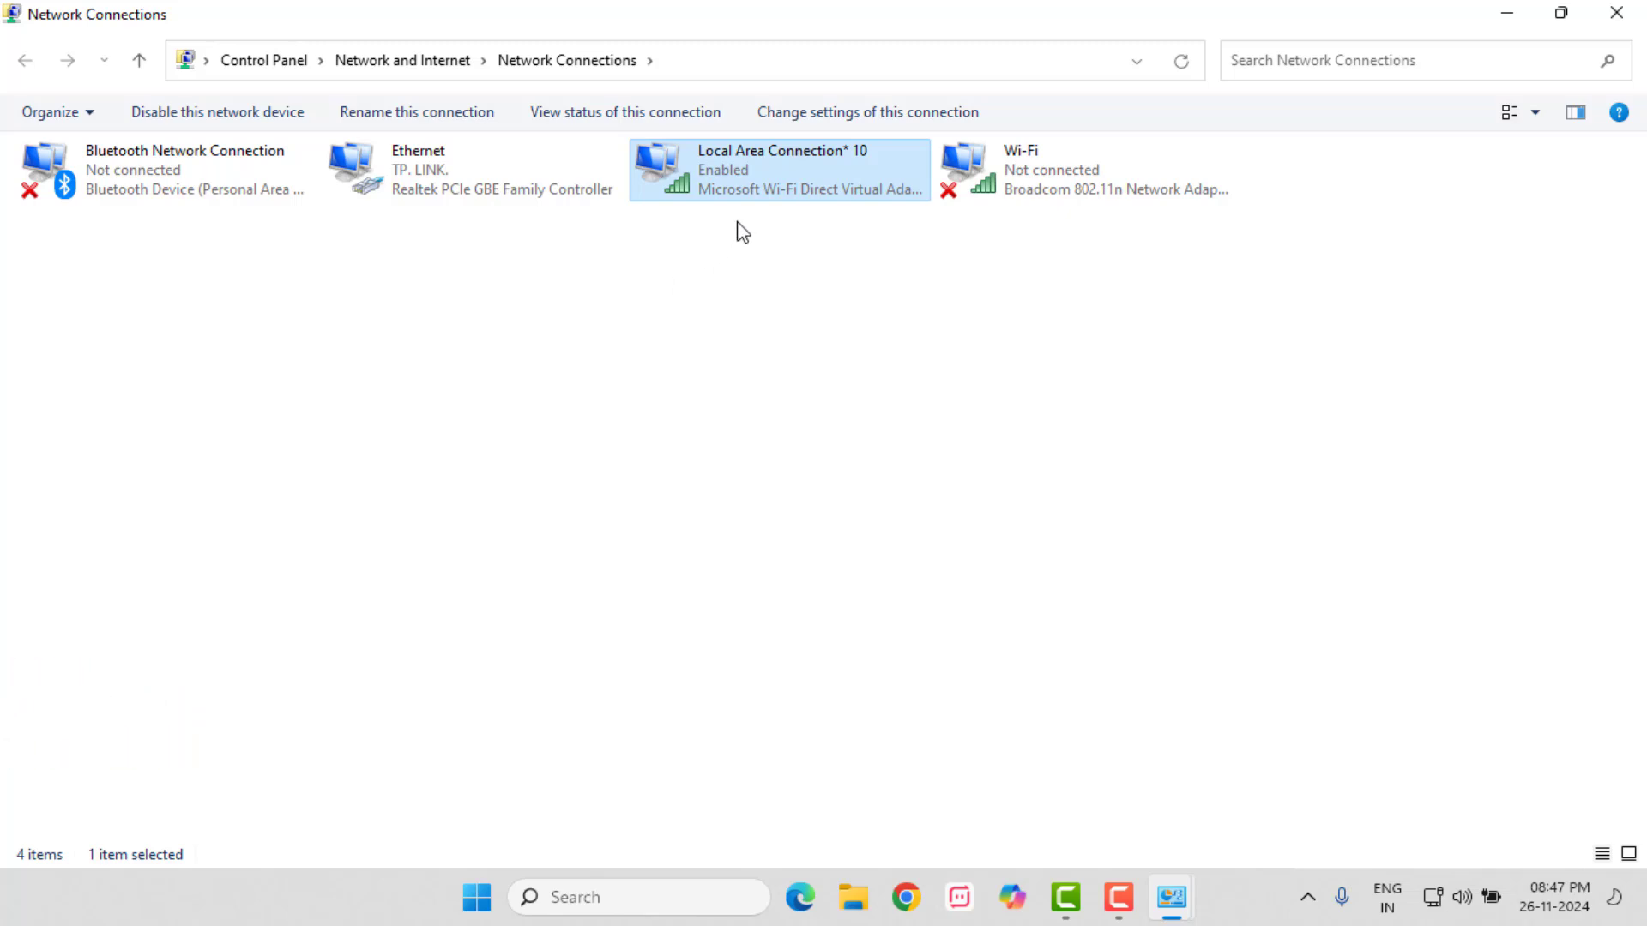
right_click(736, 168)
left_click(842, 339)
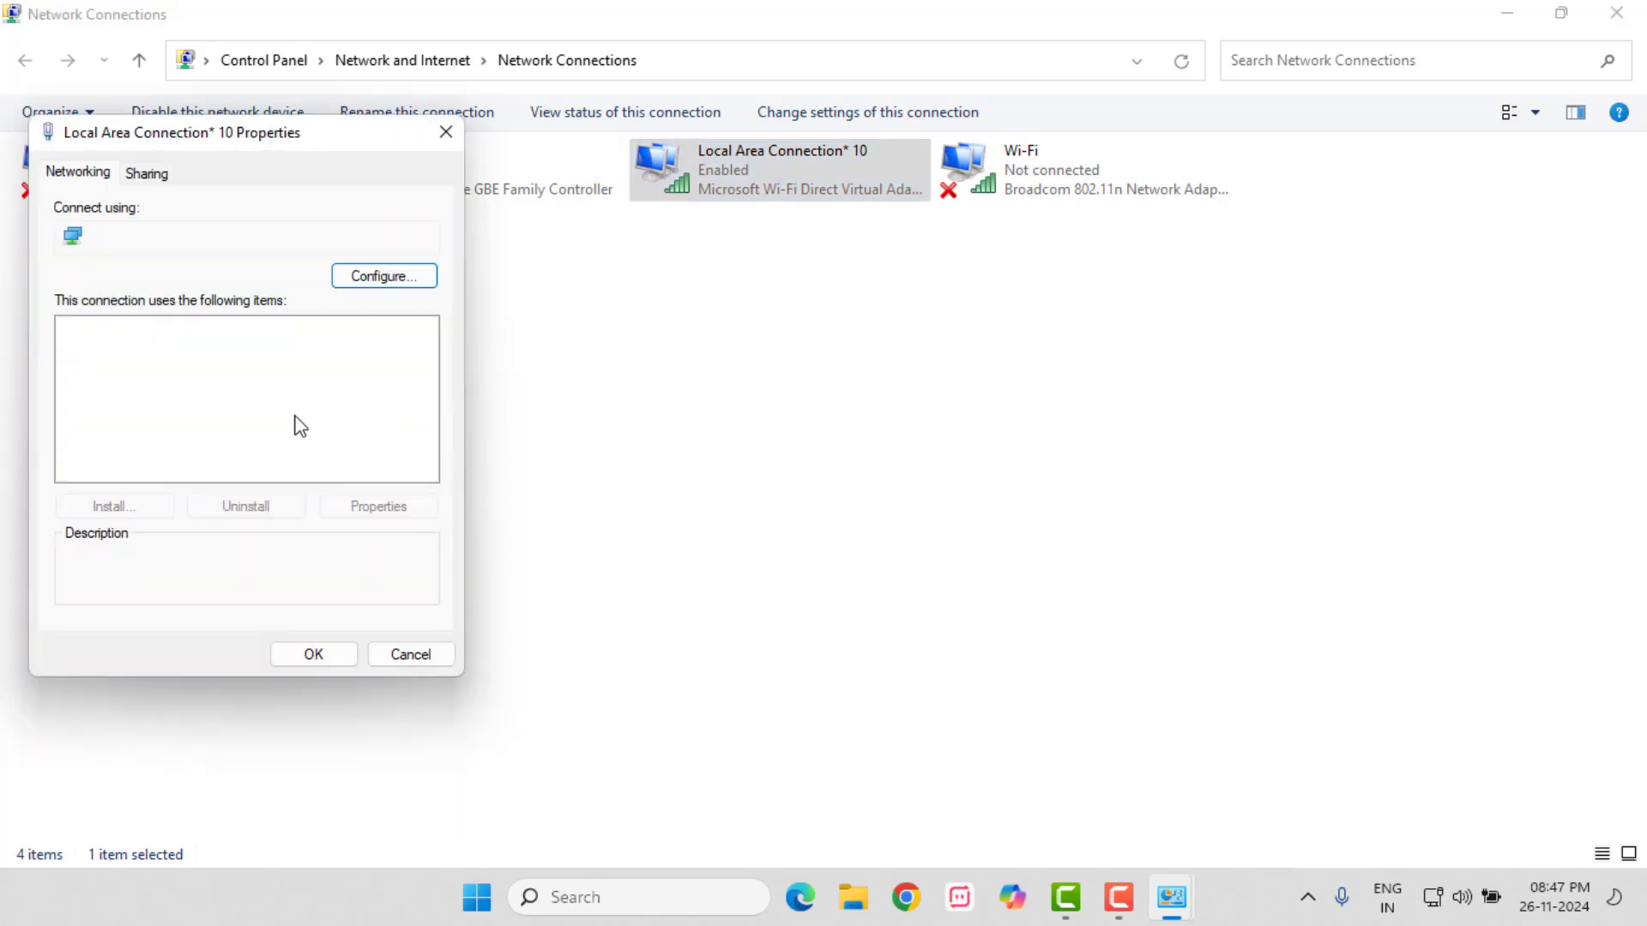
left_click(247, 409)
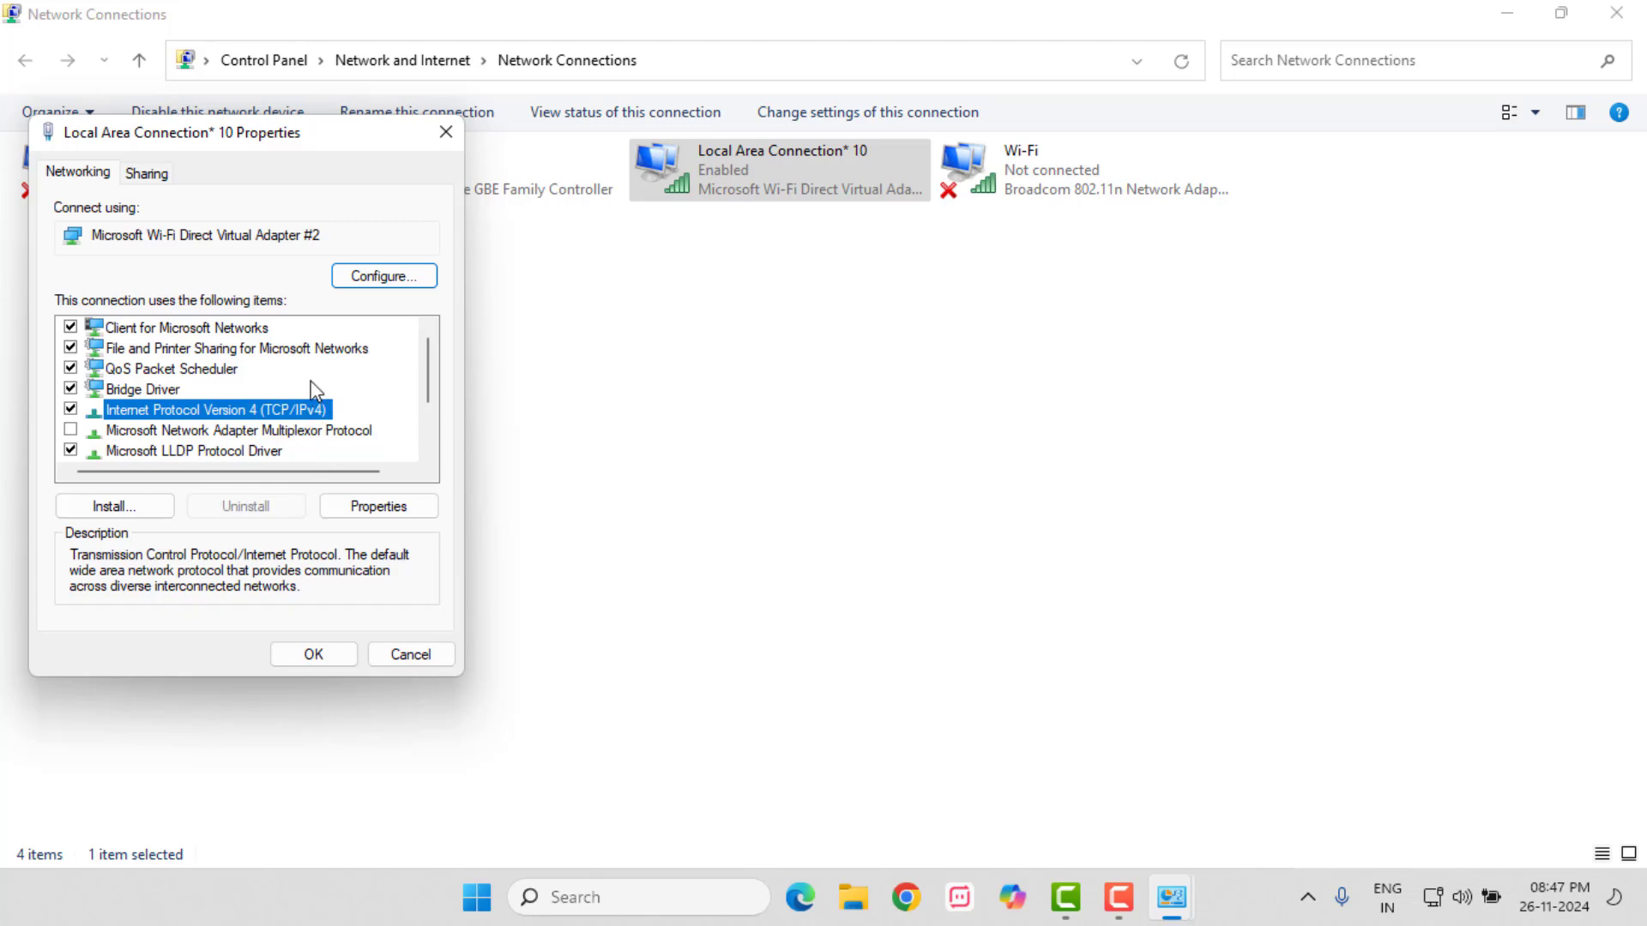
left_click(359, 509)
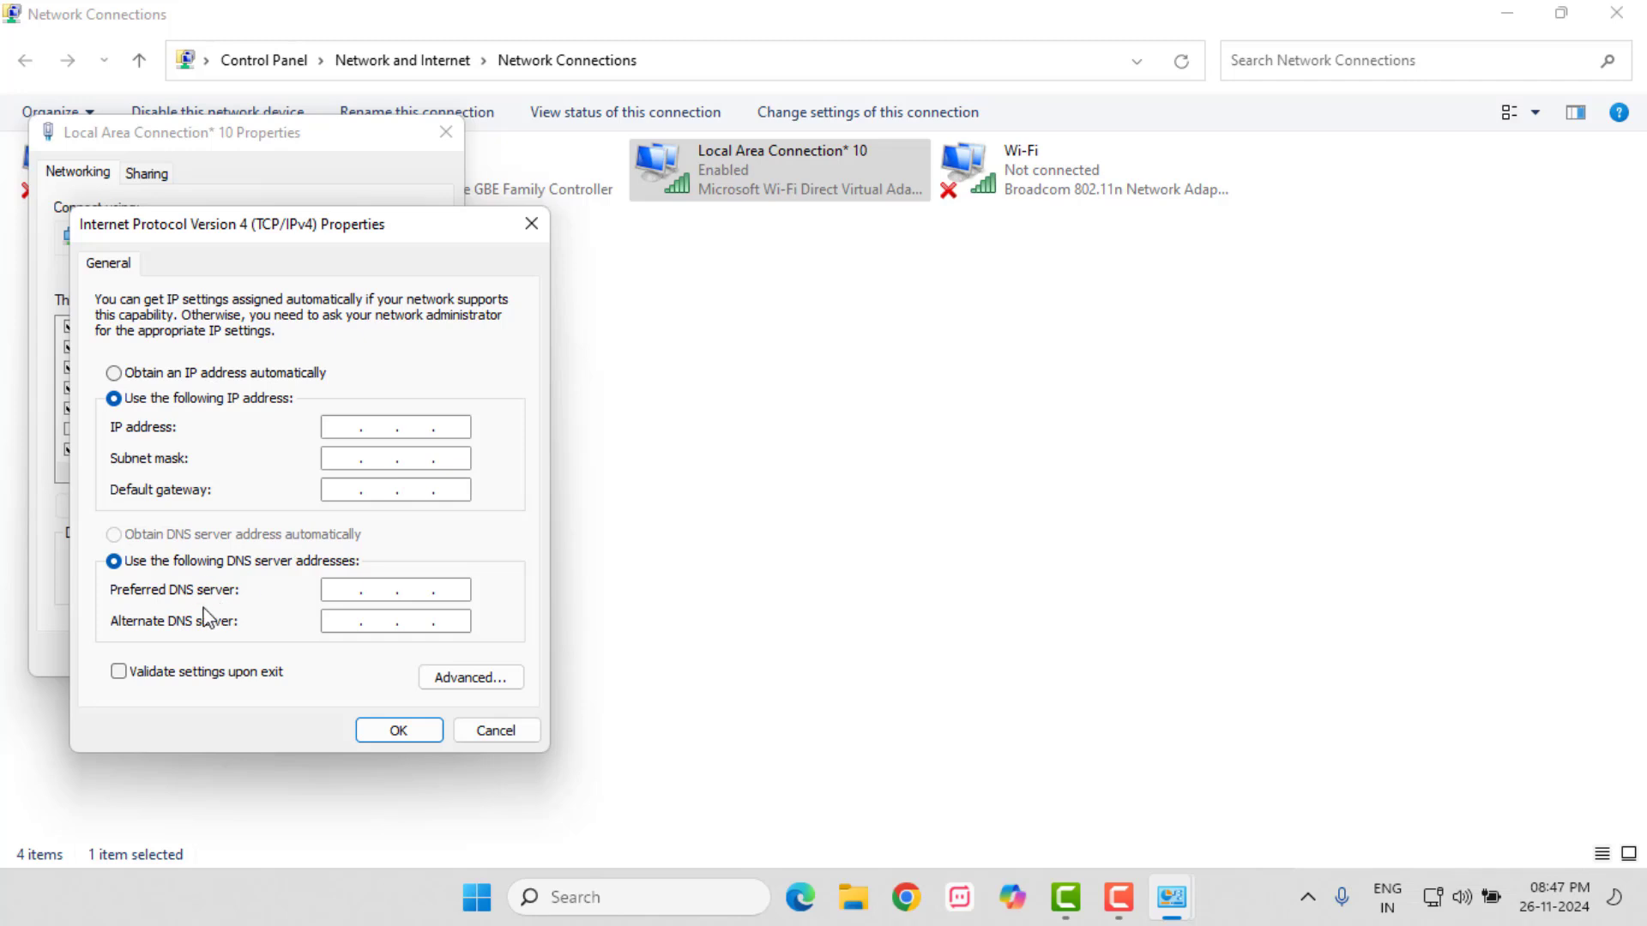
Set the preferred DNS server to 8.8.8.8 and the alternate to 8.8.4.4, apply the adapter settings, and close Network Connections
left_click(339, 591)
type("8.8.8.8")
left_click(379, 621)
type("8.8.4.4")
left_click(411, 731)
left_click(314, 655)
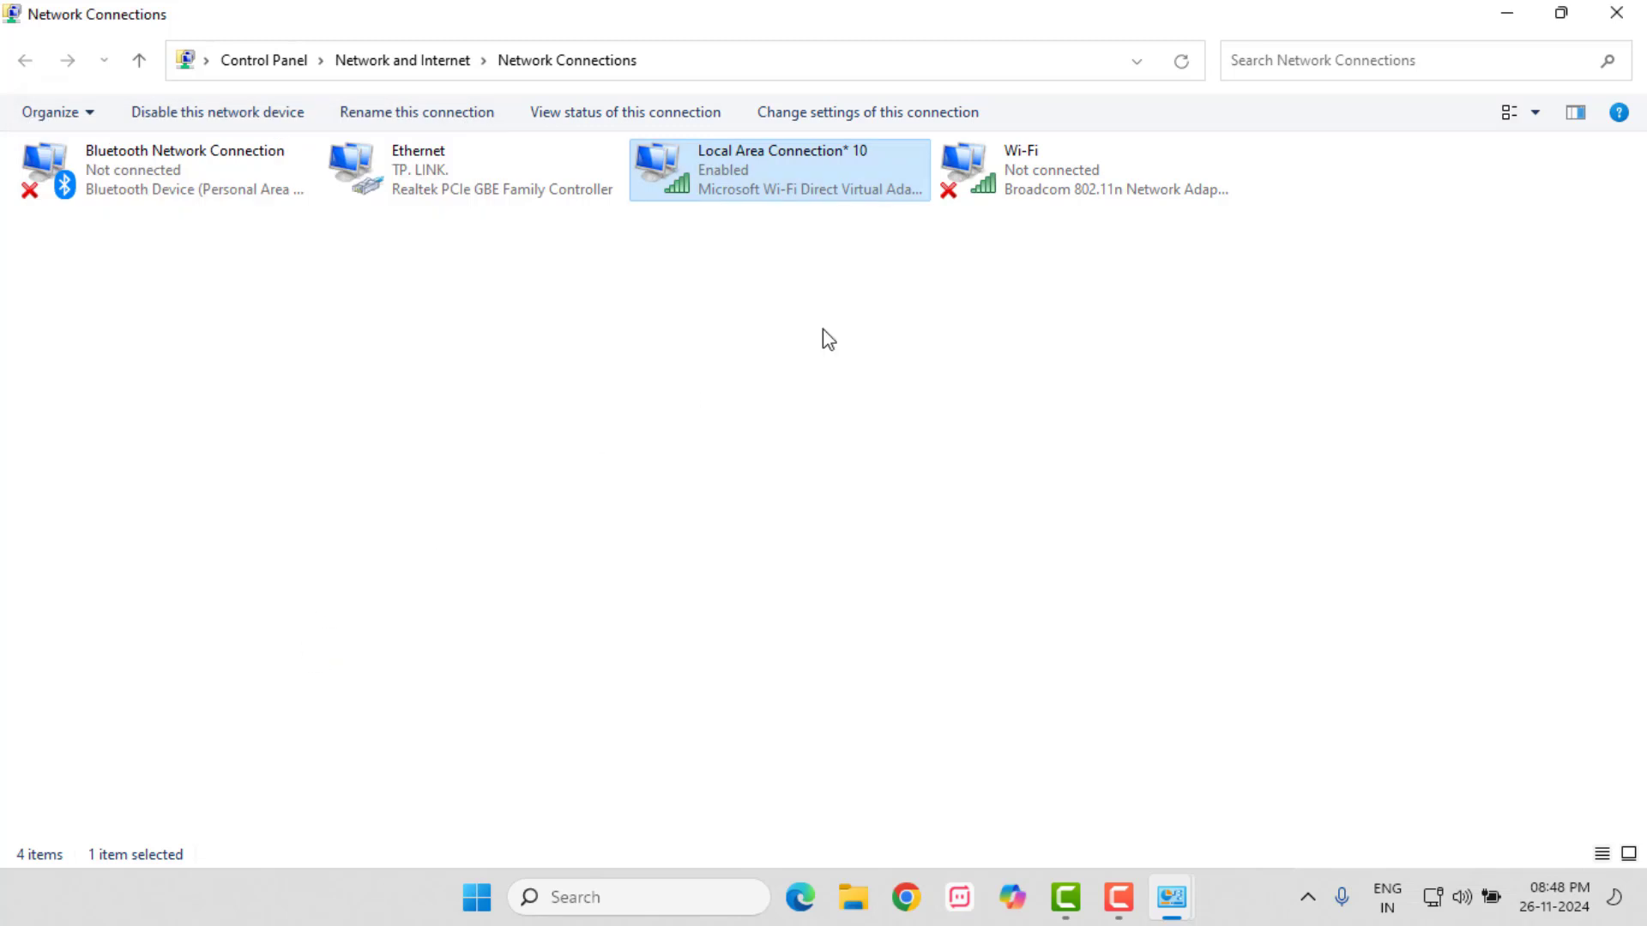
left_click(1616, 12)
left_click(1634, 13)
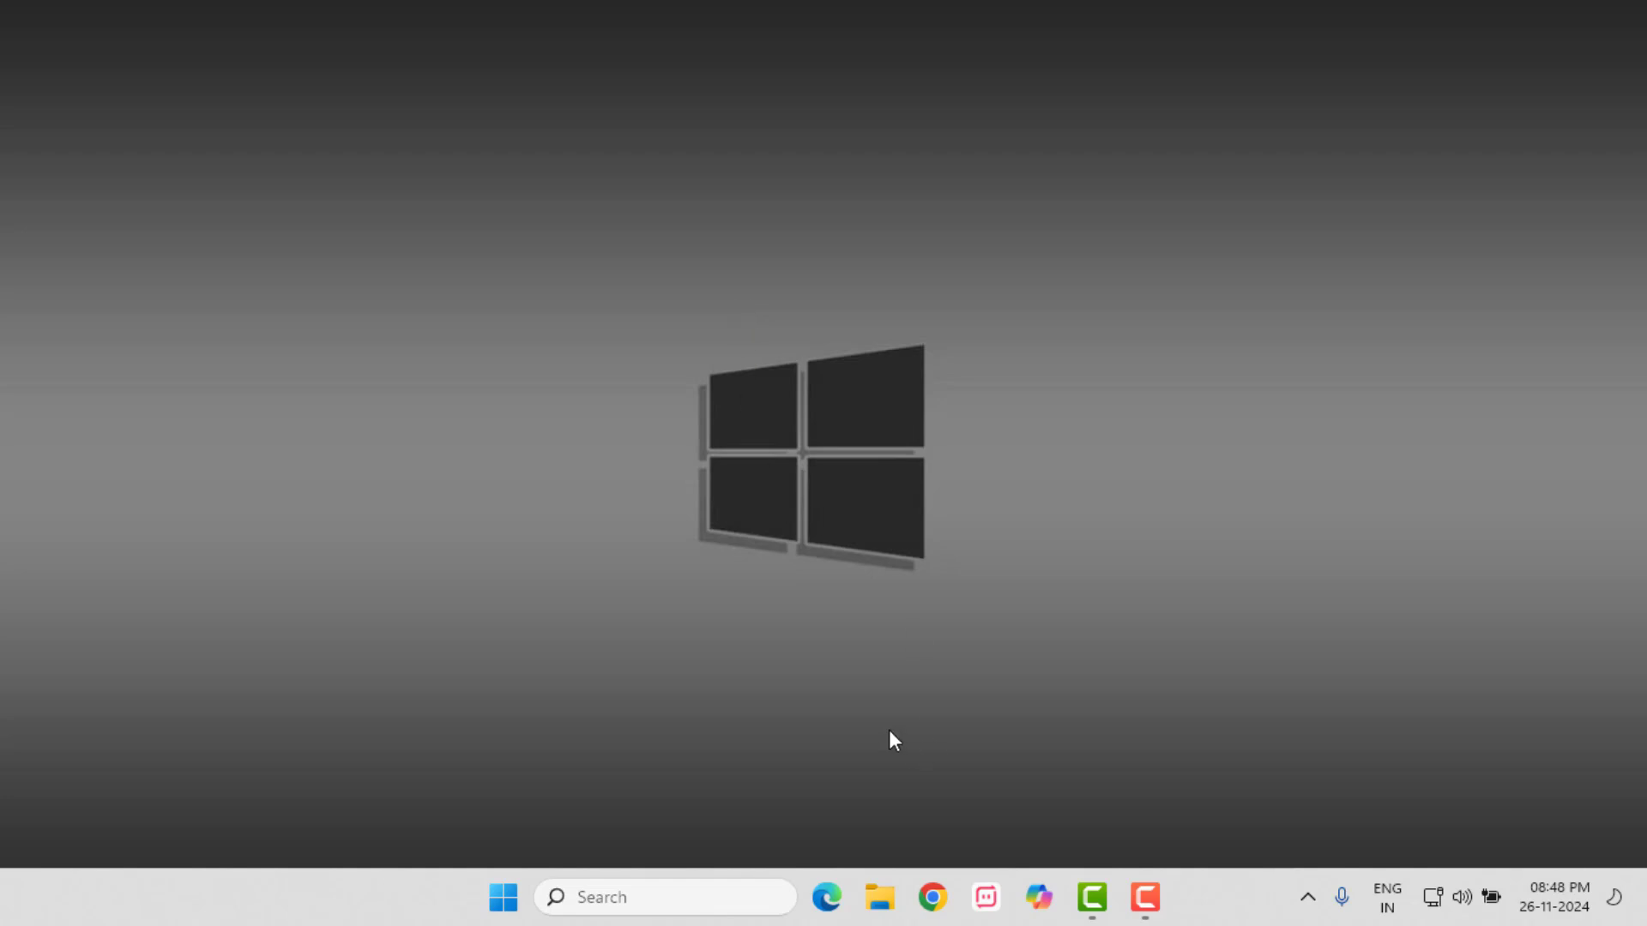
Open Microsoft Edge, update it from its About page, and restart the browser to finish updating
left_click(828, 897)
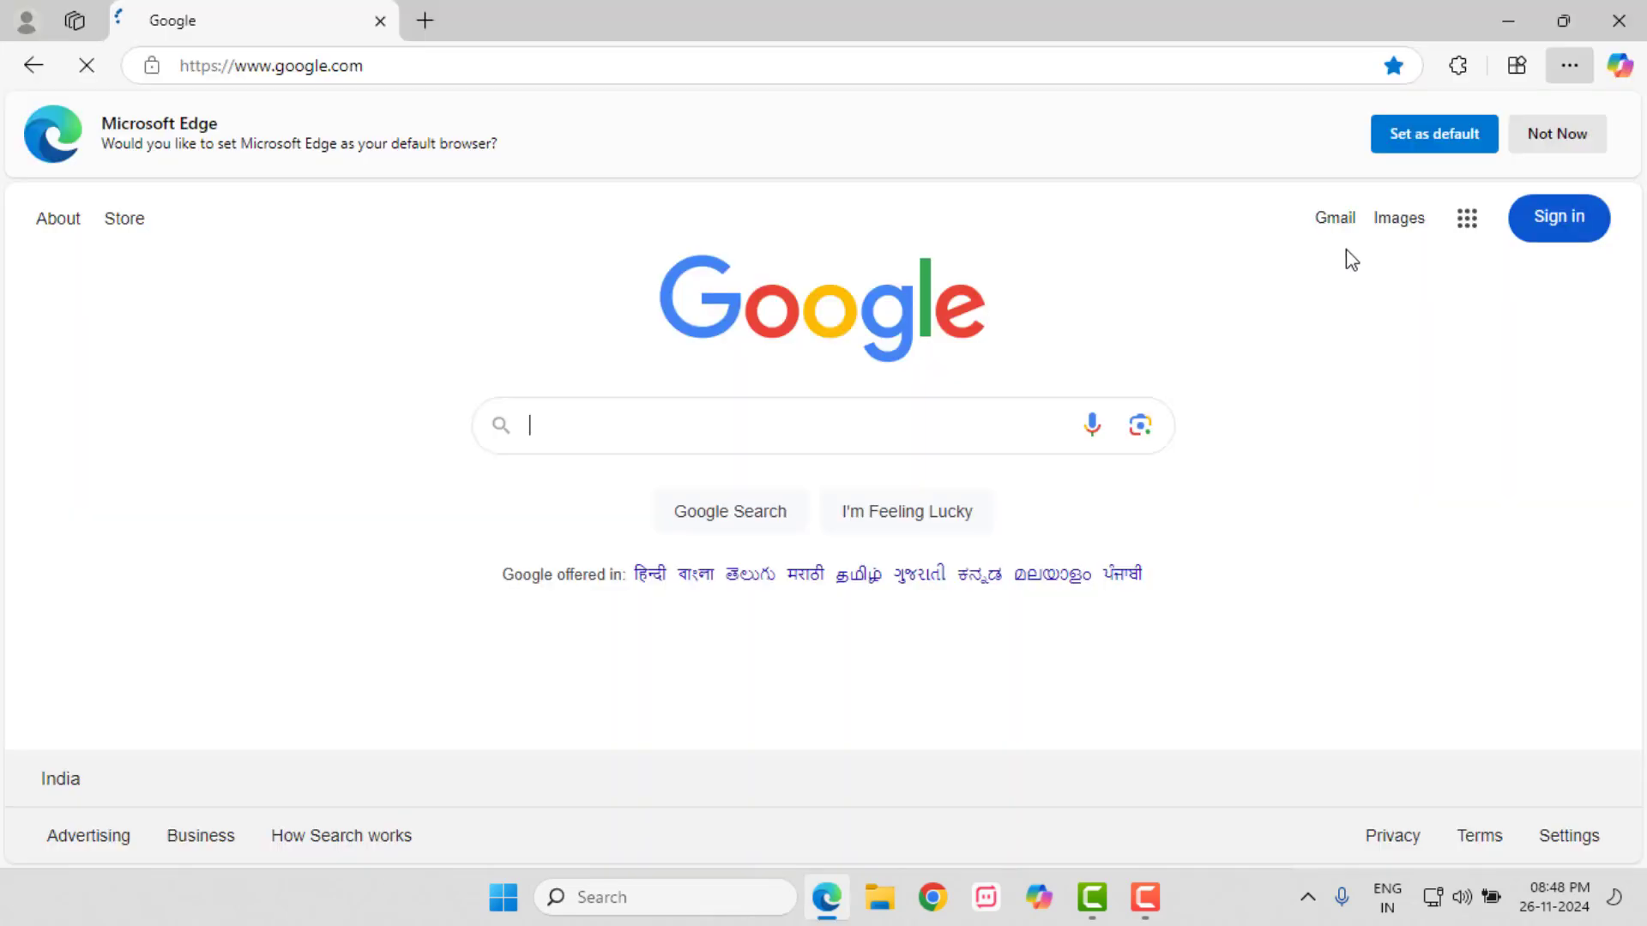
left_click(1571, 65)
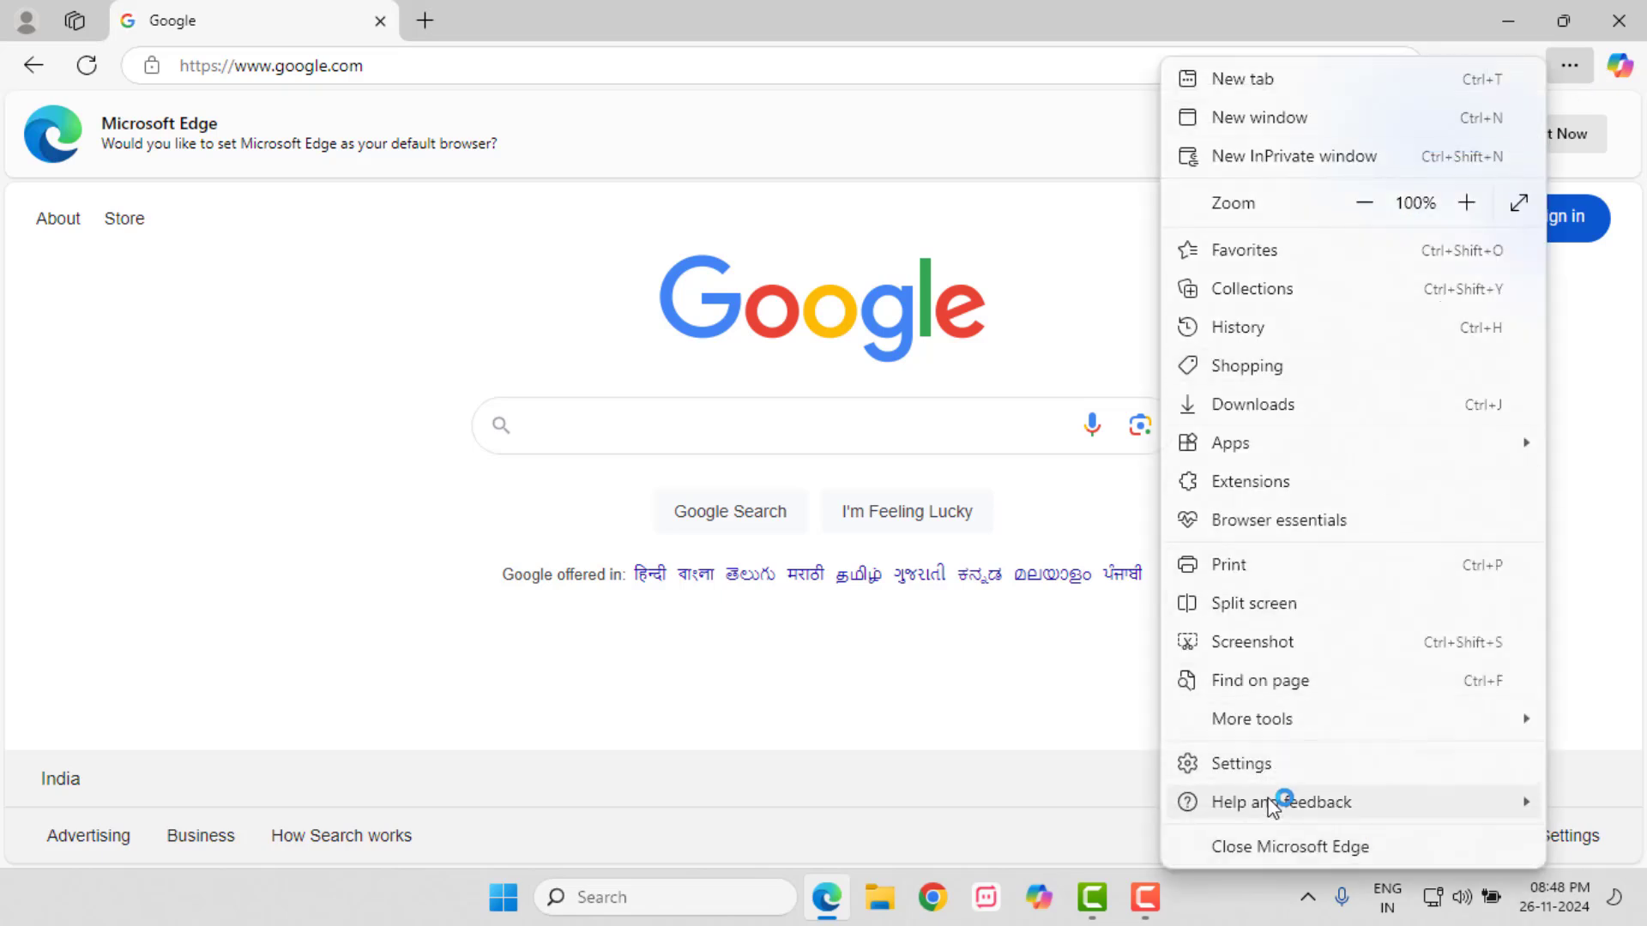
mouse_move(1270, 802)
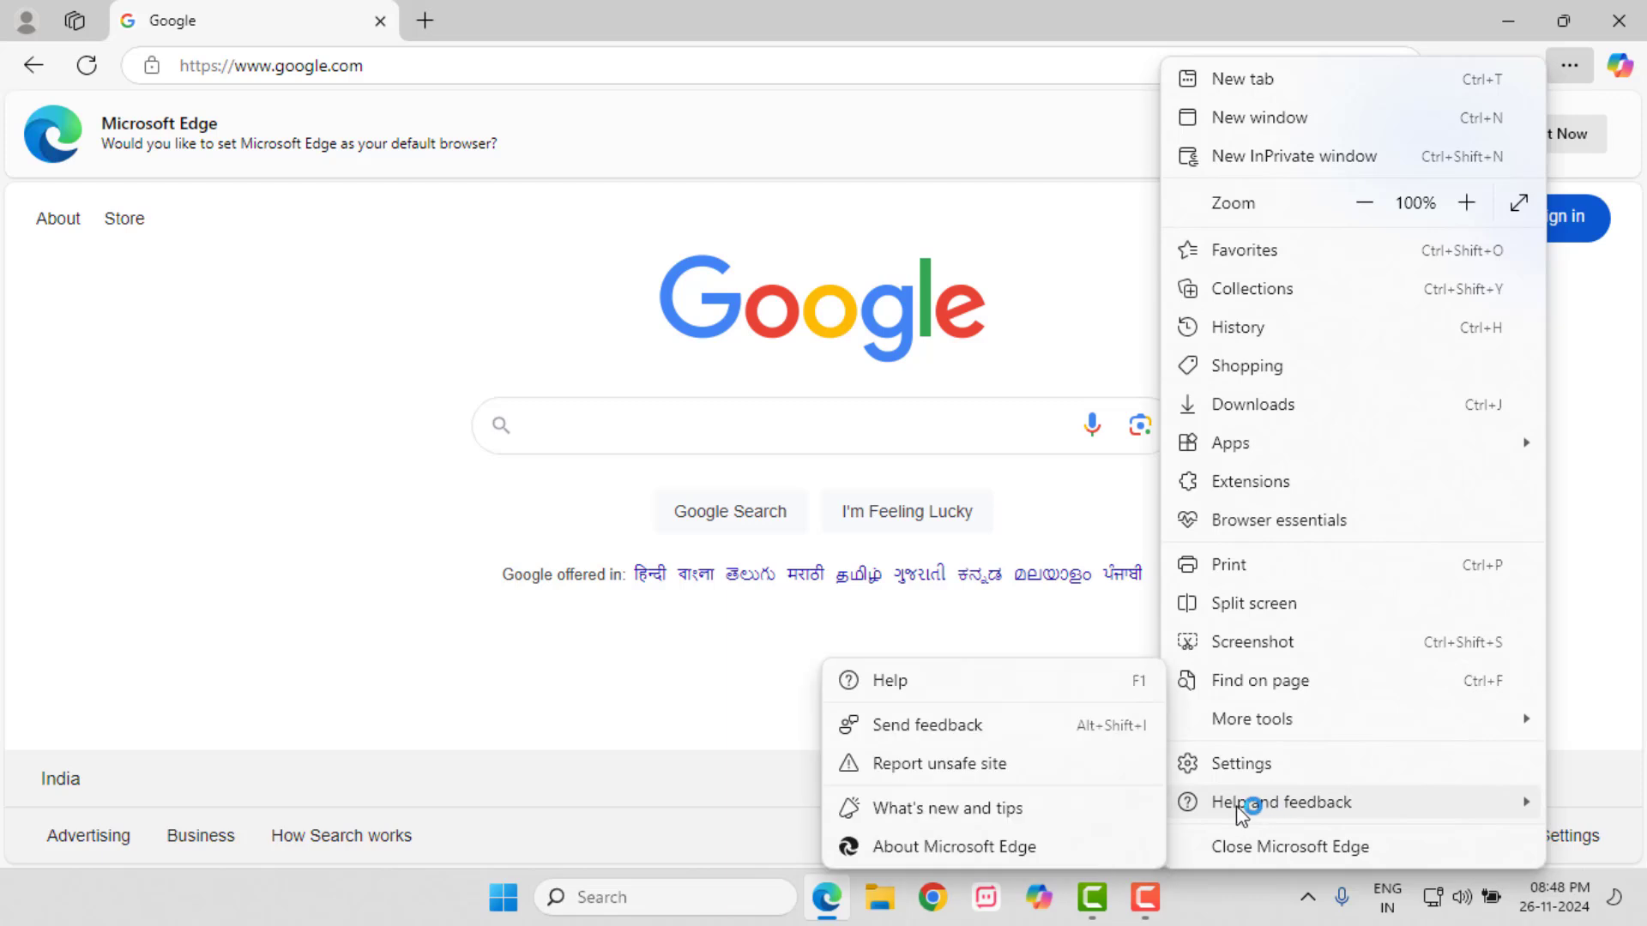
left_click(967, 849)
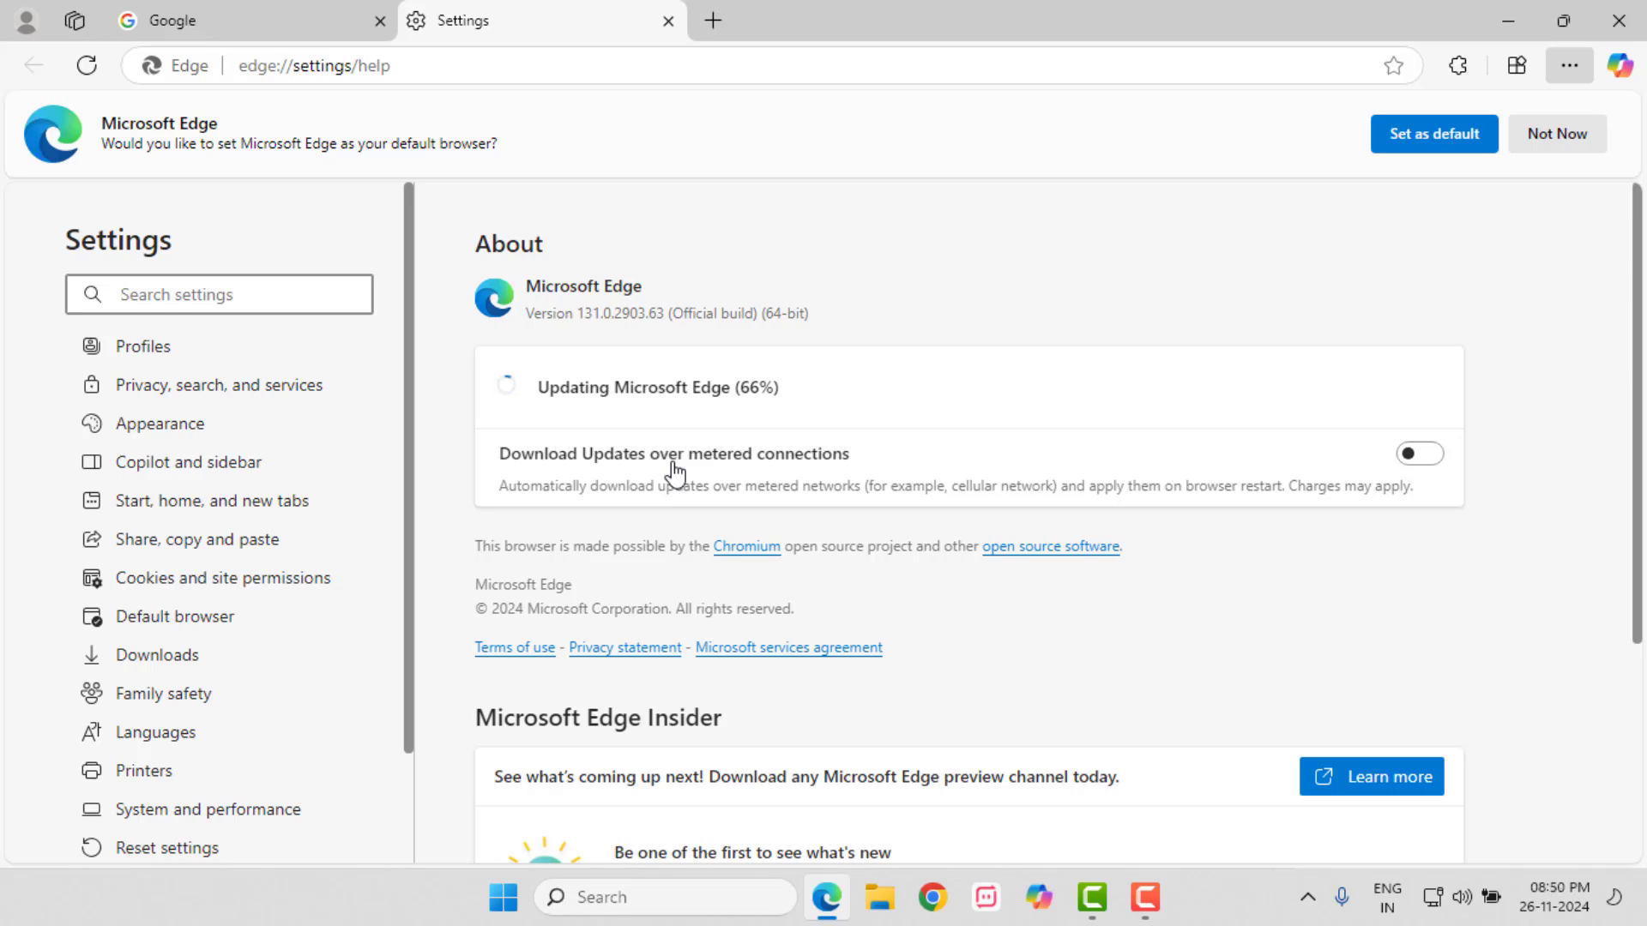
left_click(720, 392)
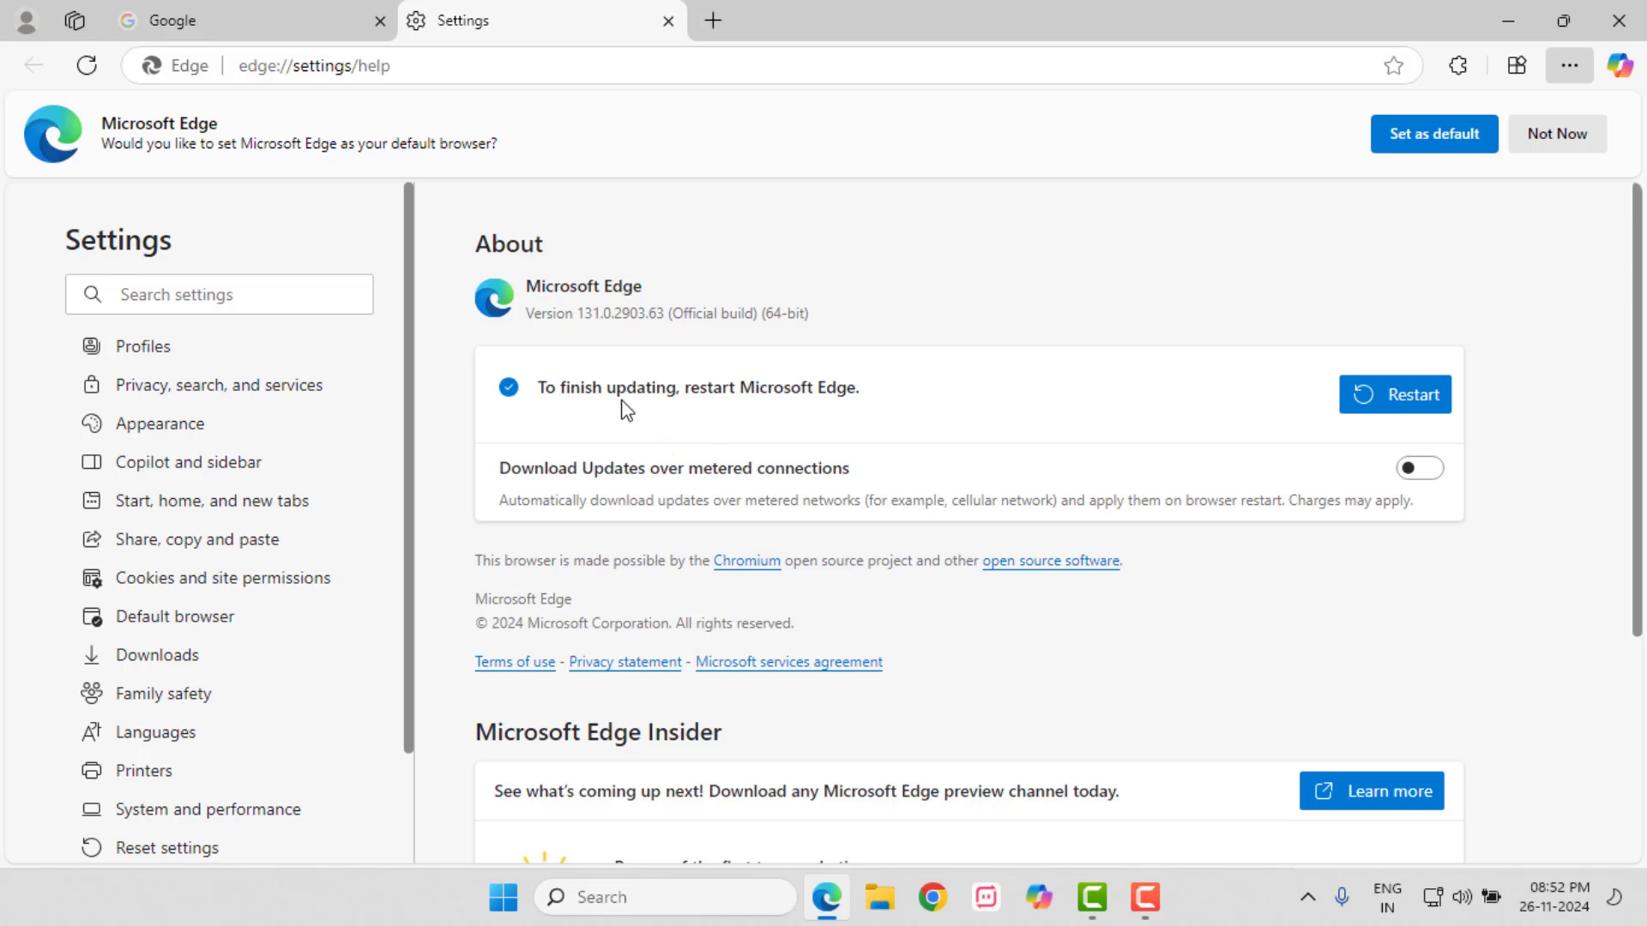
left_click(1406, 405)
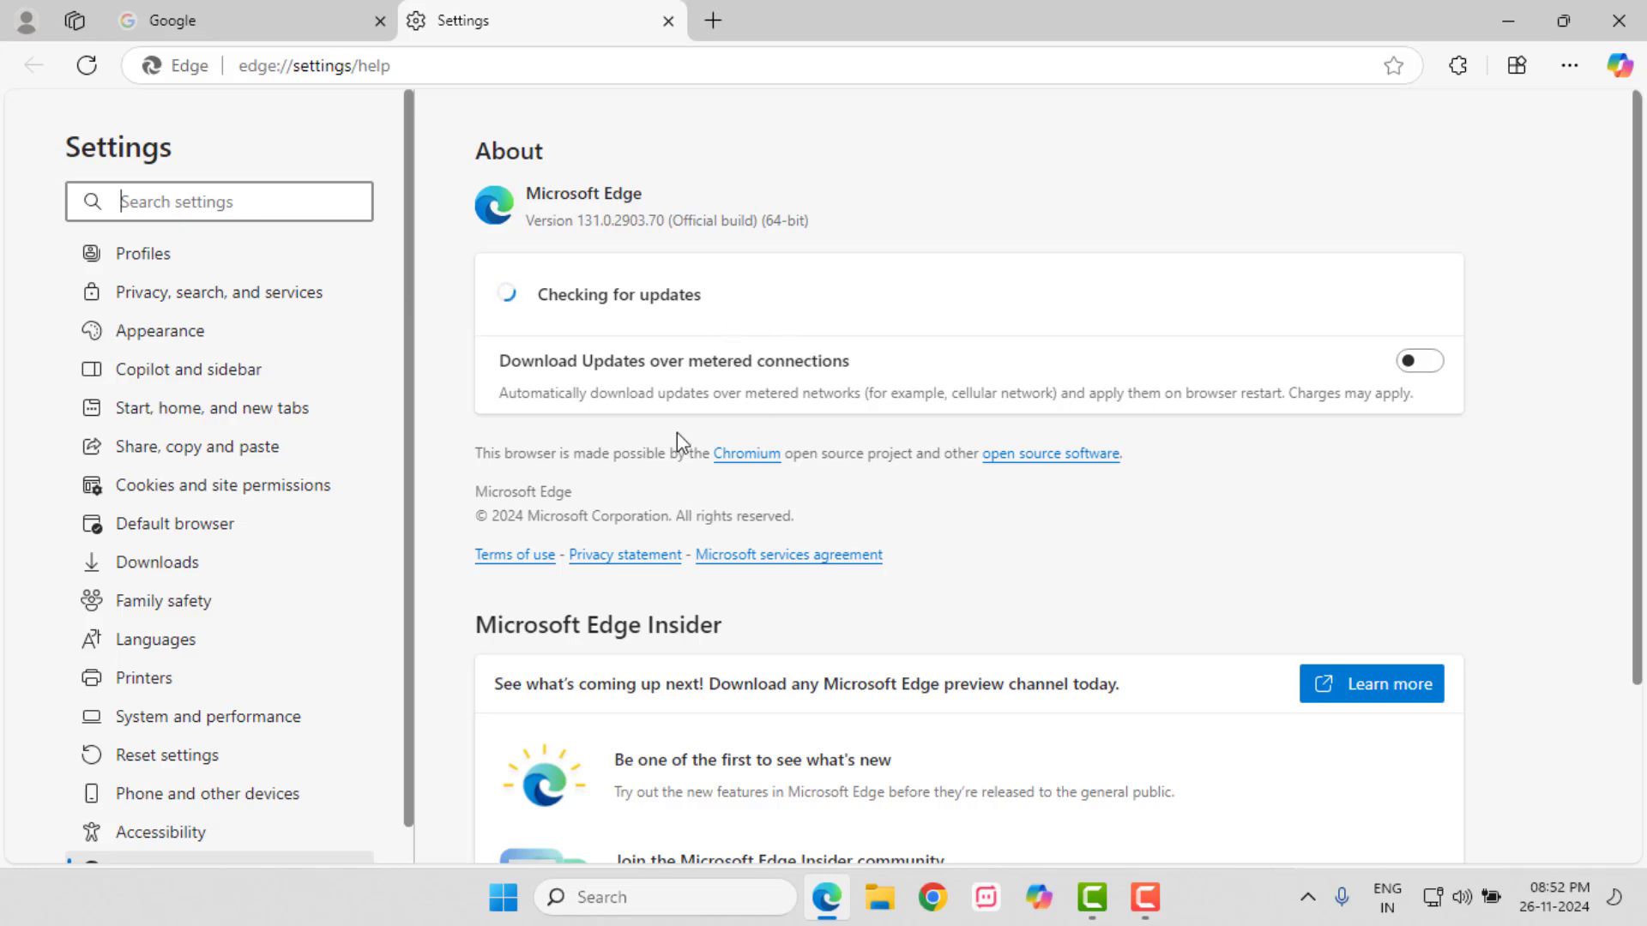
Clear Edge browsing data for the All time range, including browsing history, download history, cookies, and cached images and files
left_click(211, 306)
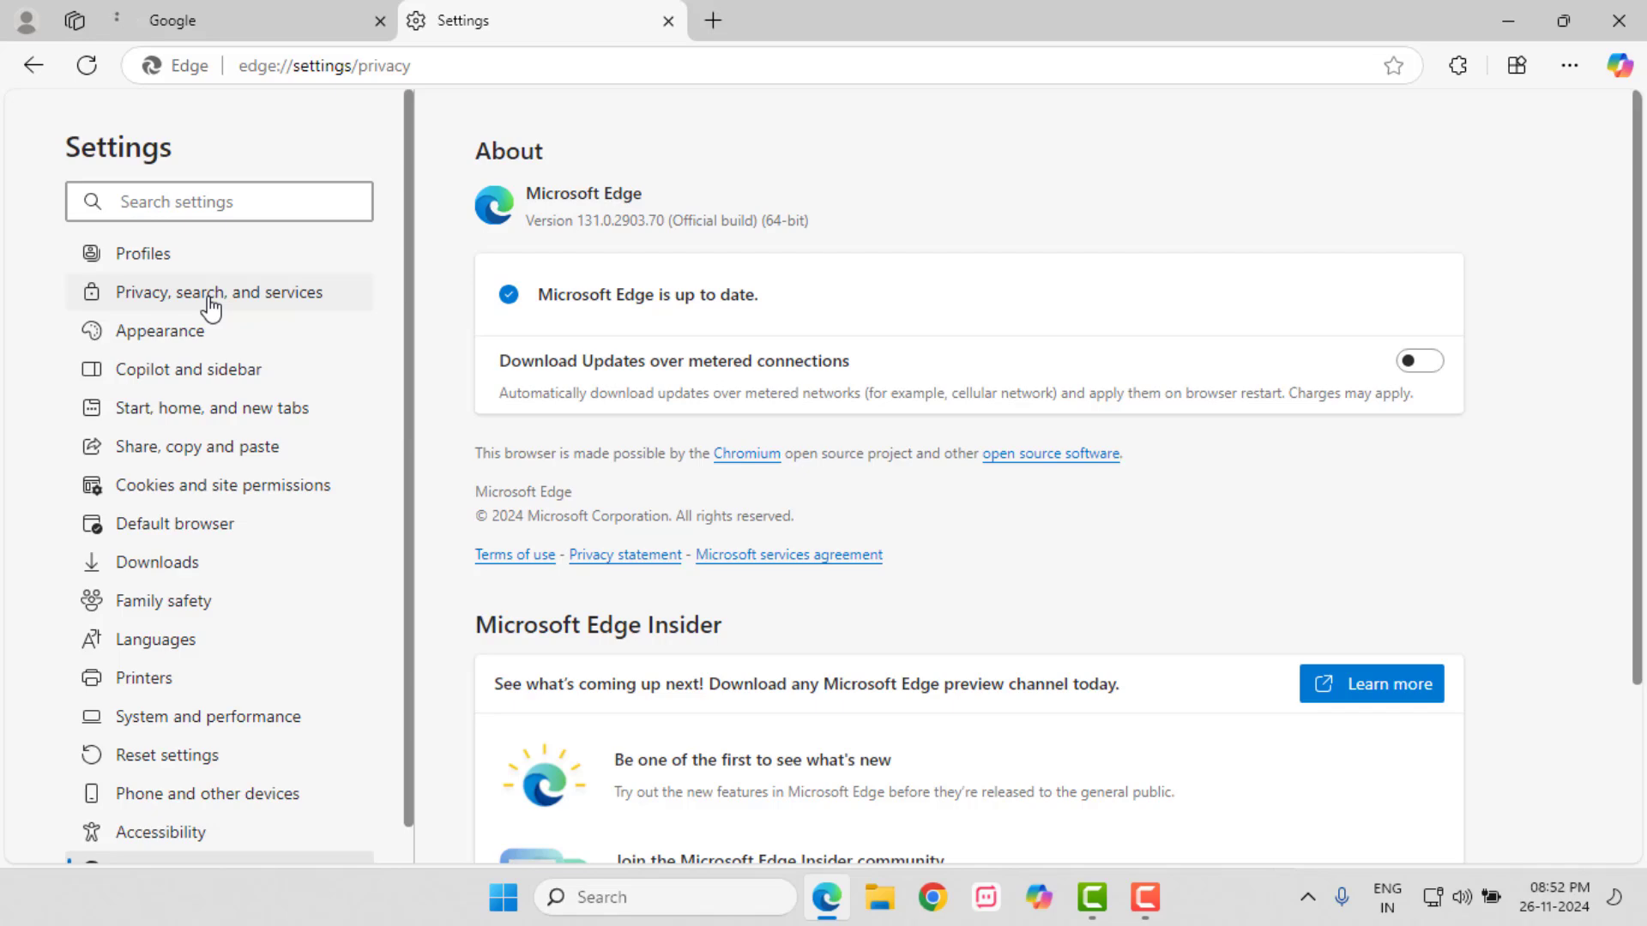
scroll(674, 481, "down", 4)
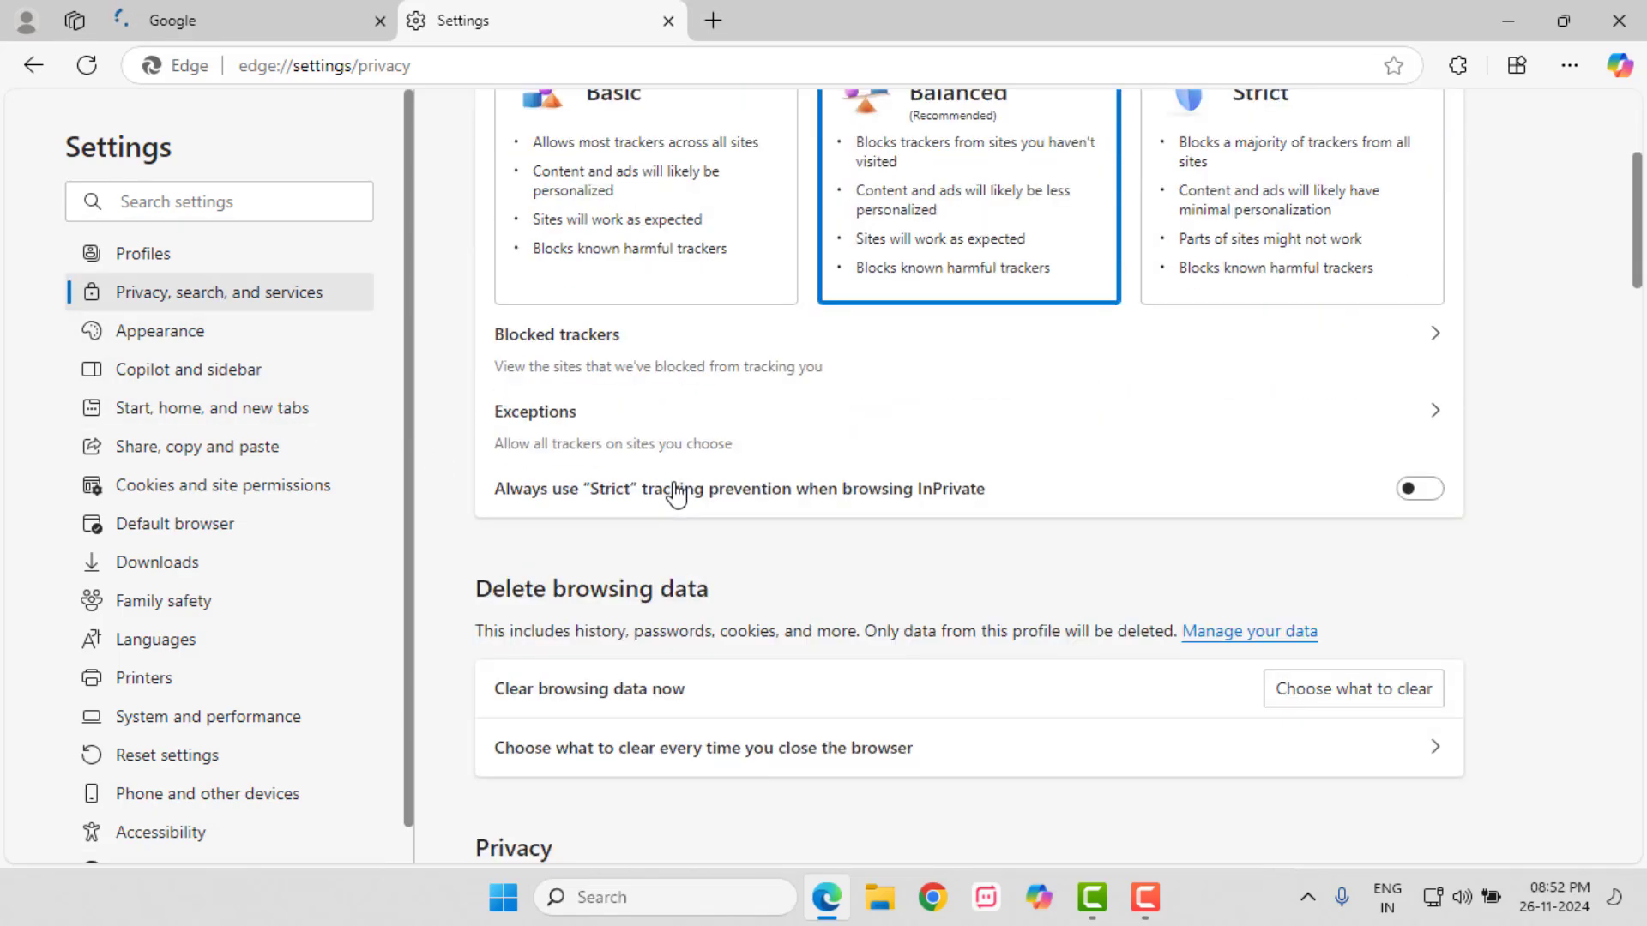
scroll(721, 488, "down", 3)
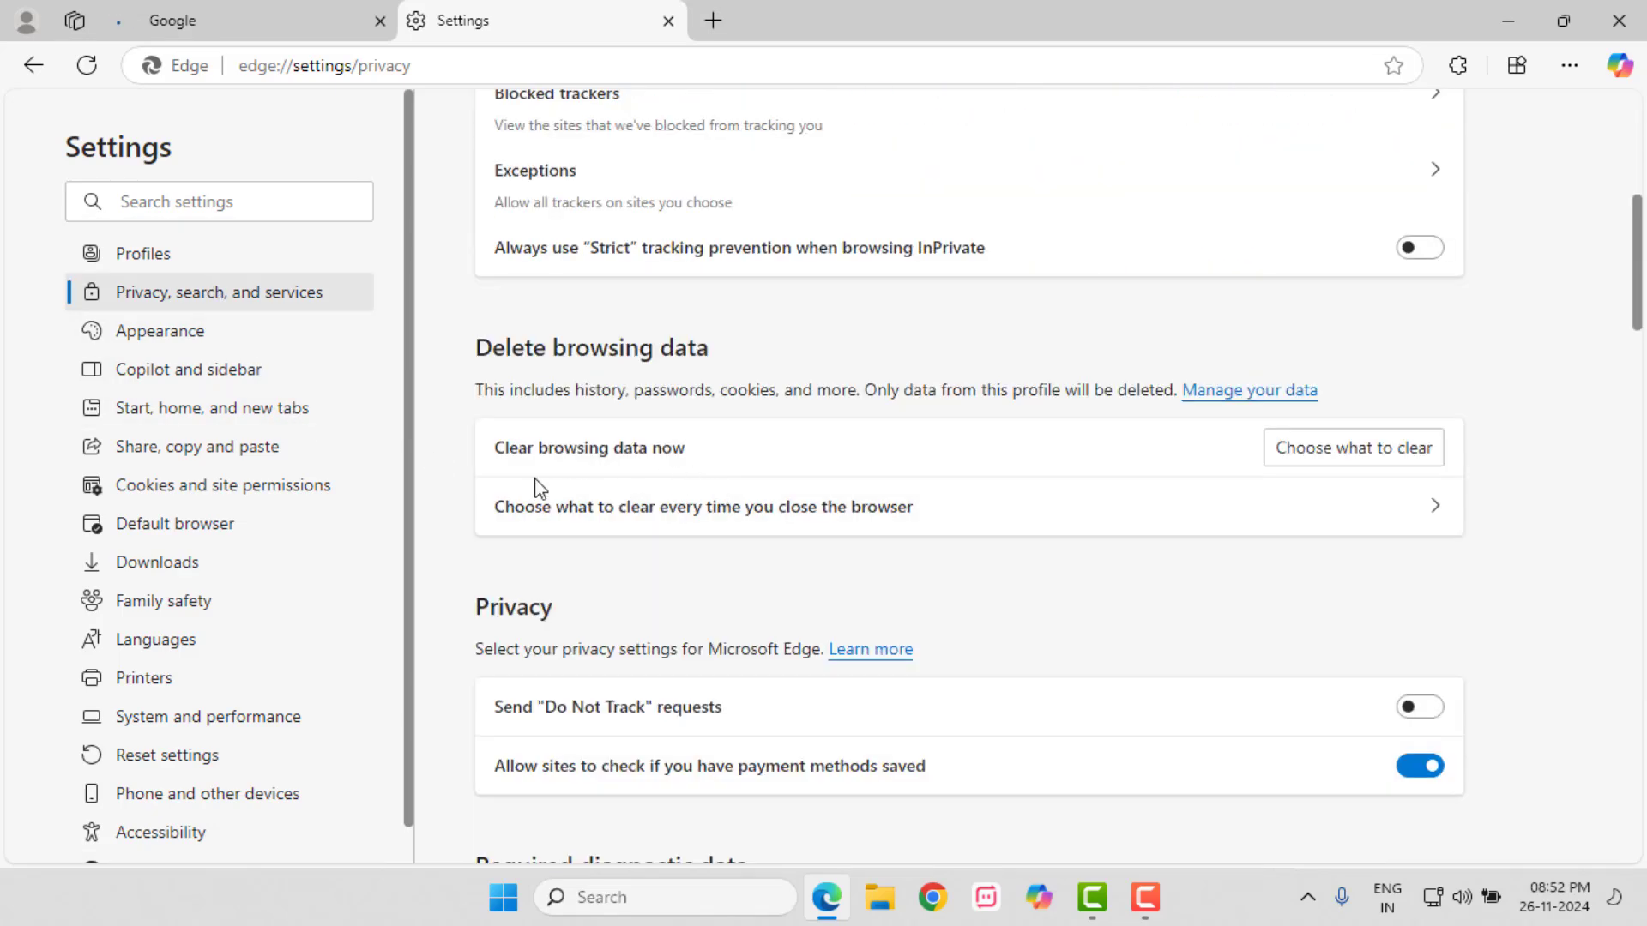
left_click(1345, 464)
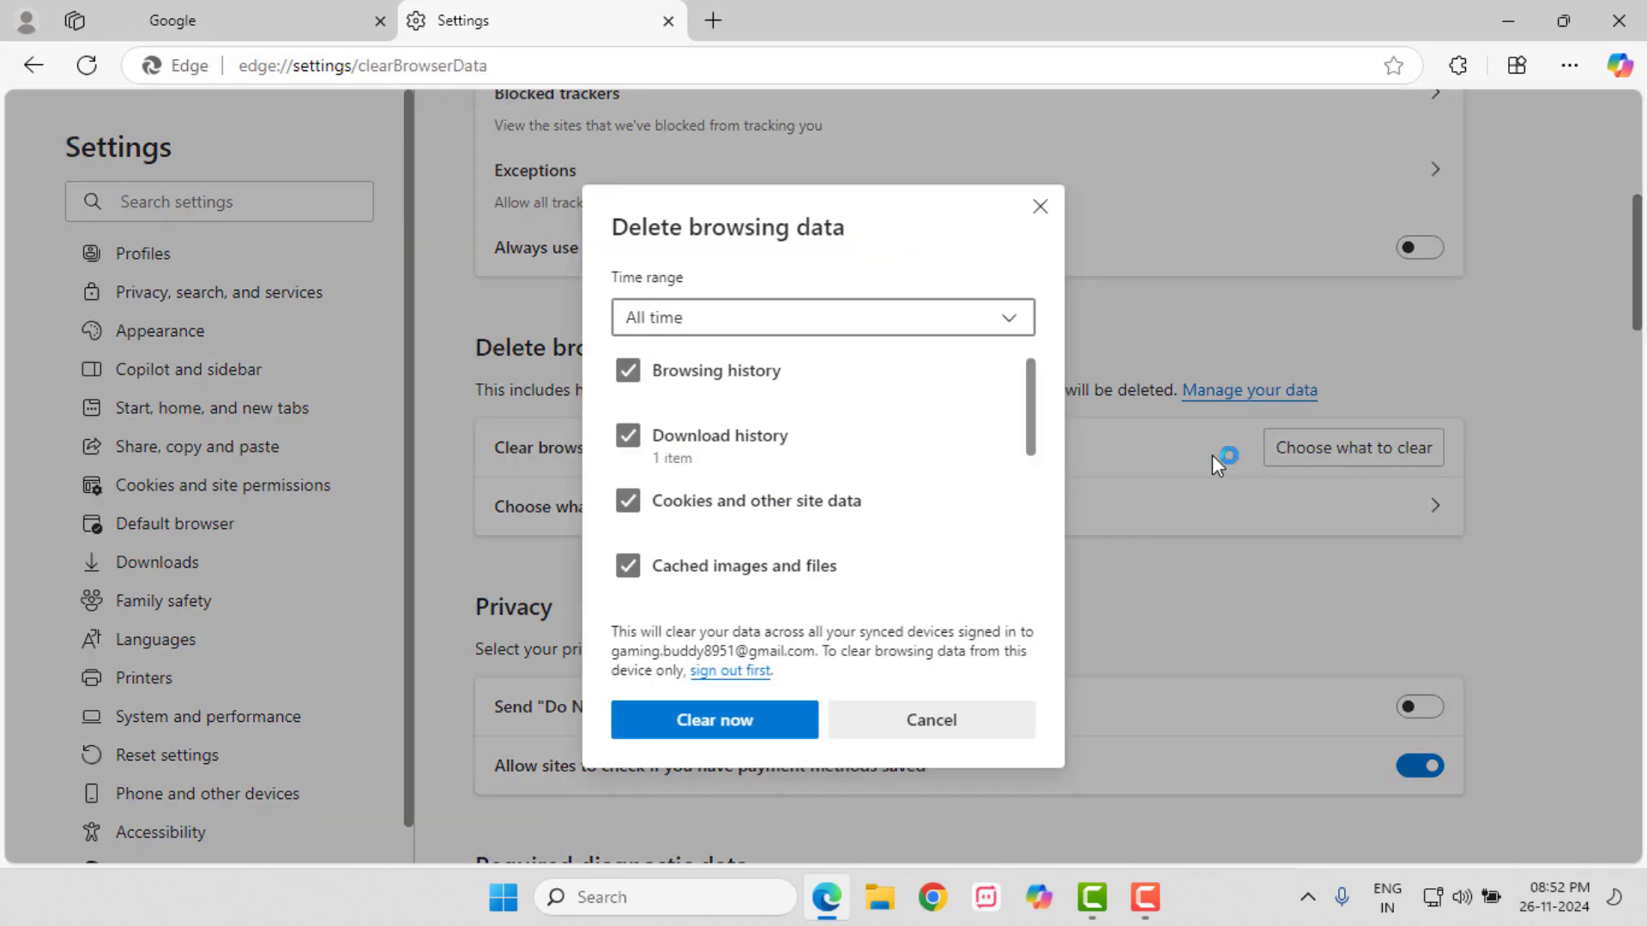
scroll(711, 463, "down", 4)
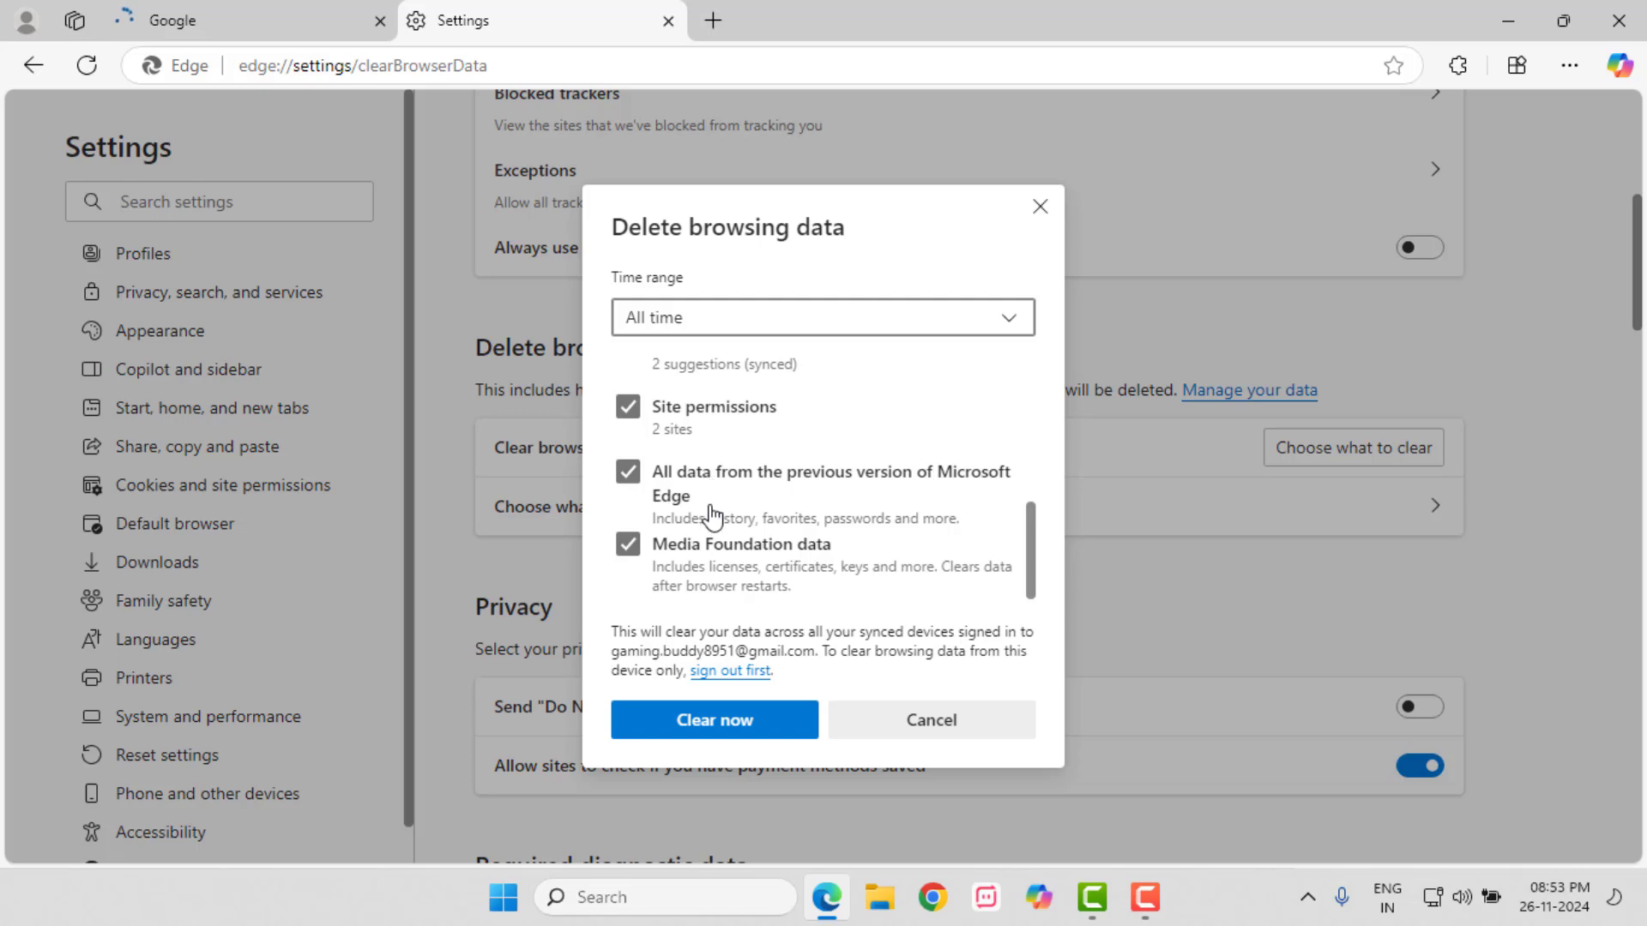
scroll(713, 515, "up", 3)
scroll(711, 481, "up", 2)
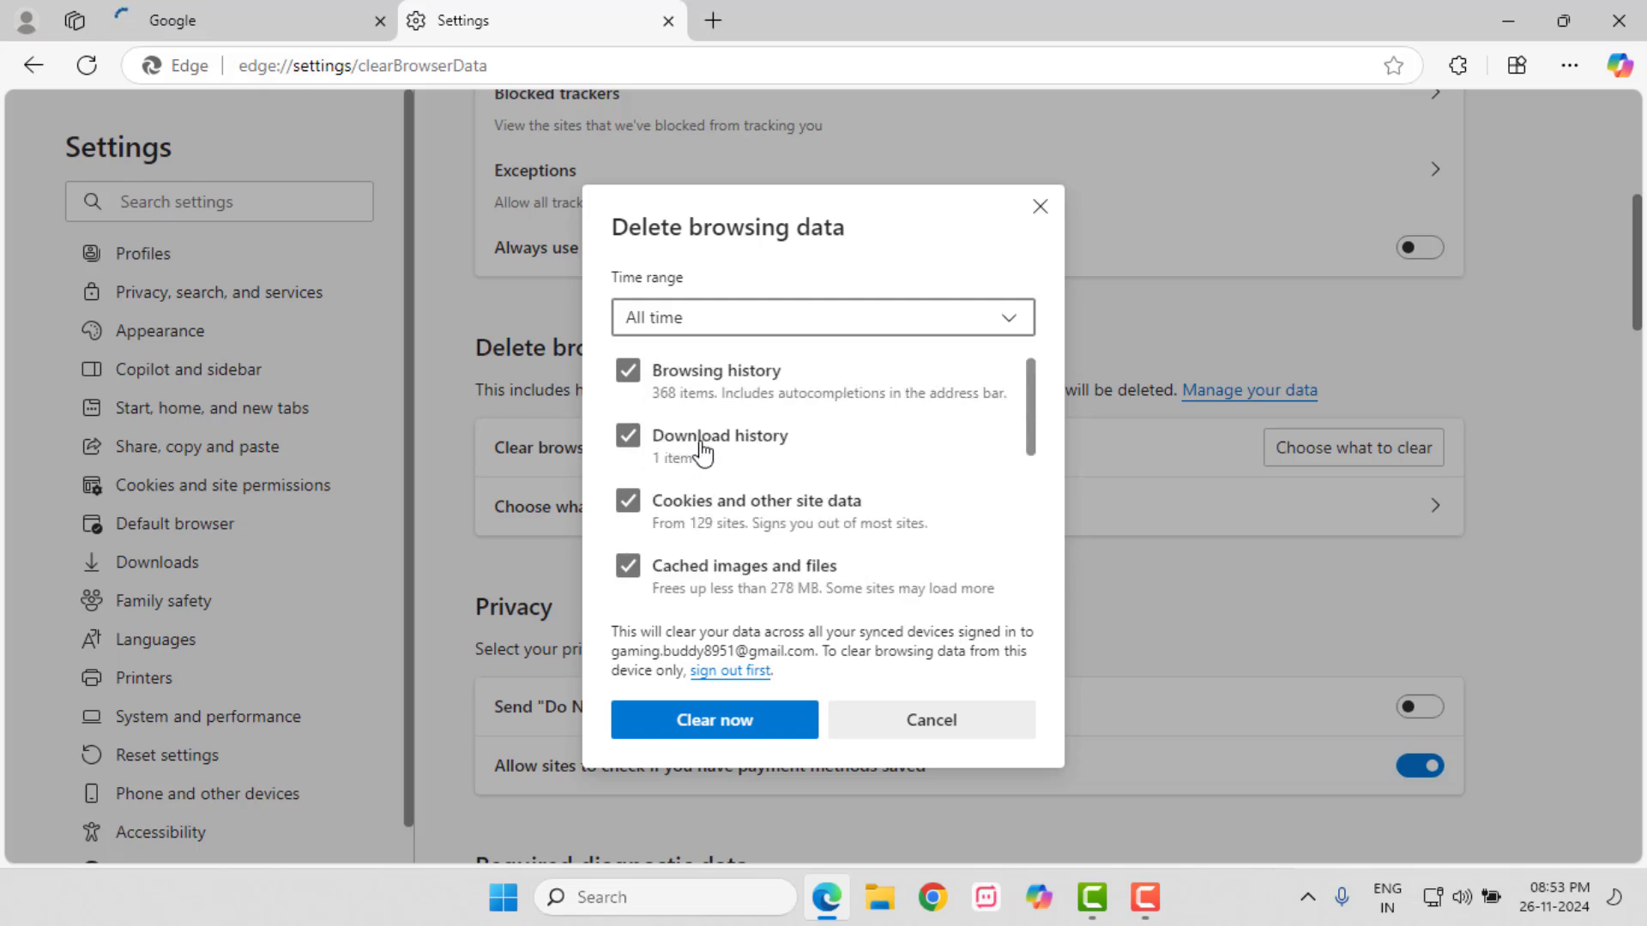
left_click(702, 328)
left_click(701, 512)
left_click(749, 732)
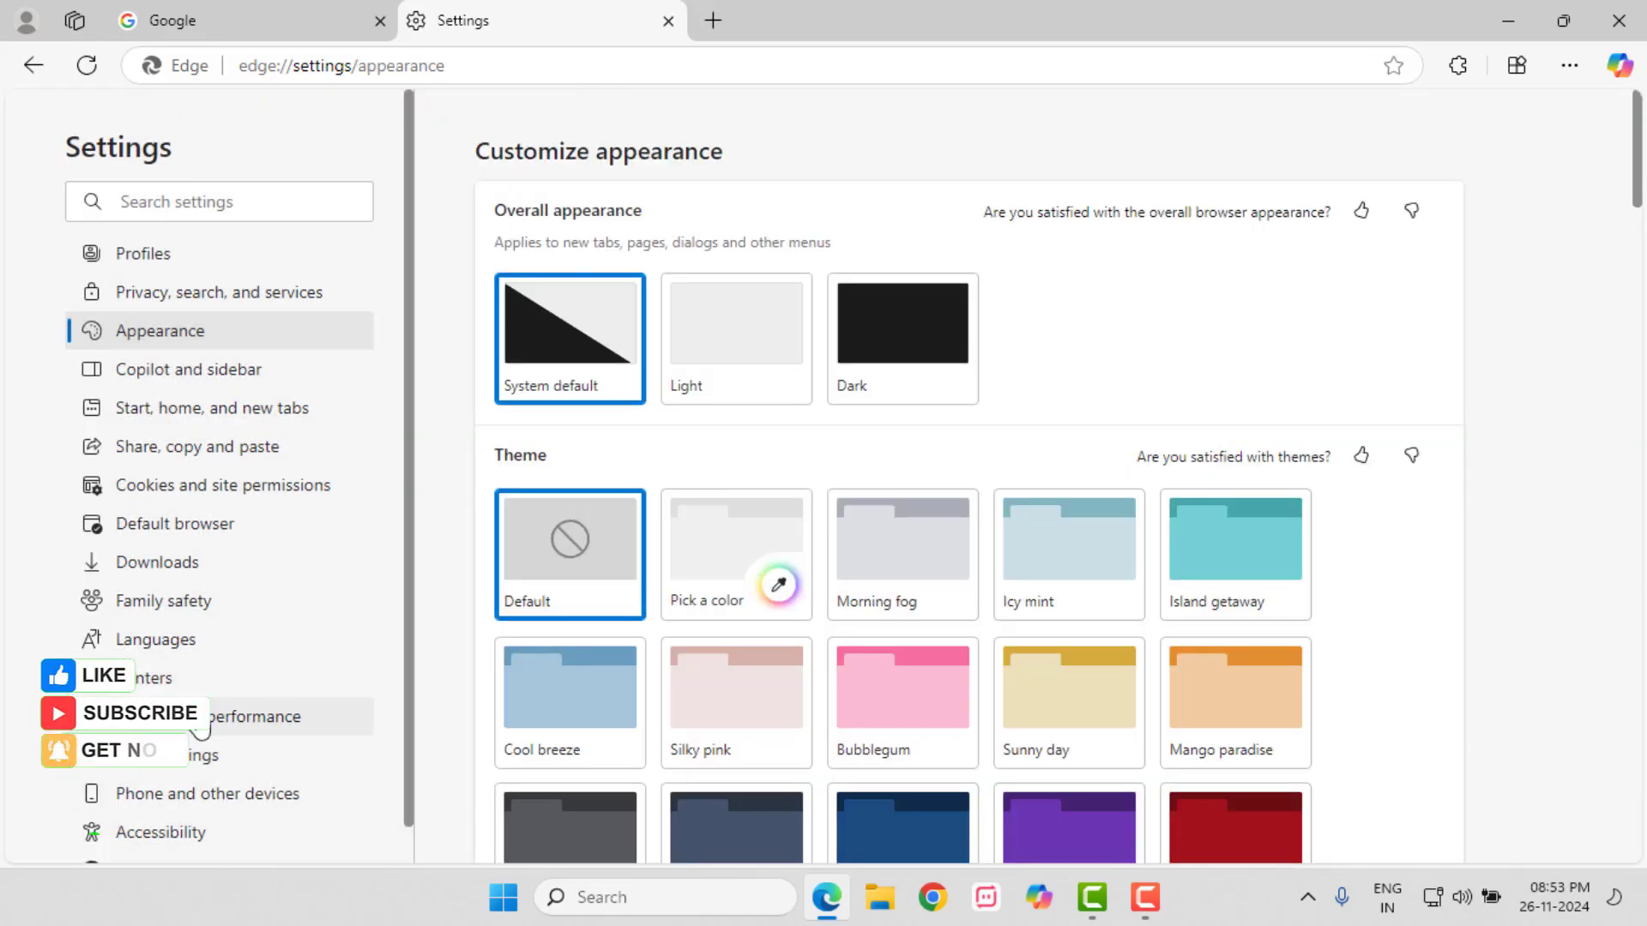
In Edge's system and performance settings, turn off running background extensions and apps when closed, and turn on graphics acceleration
left_click(147, 725)
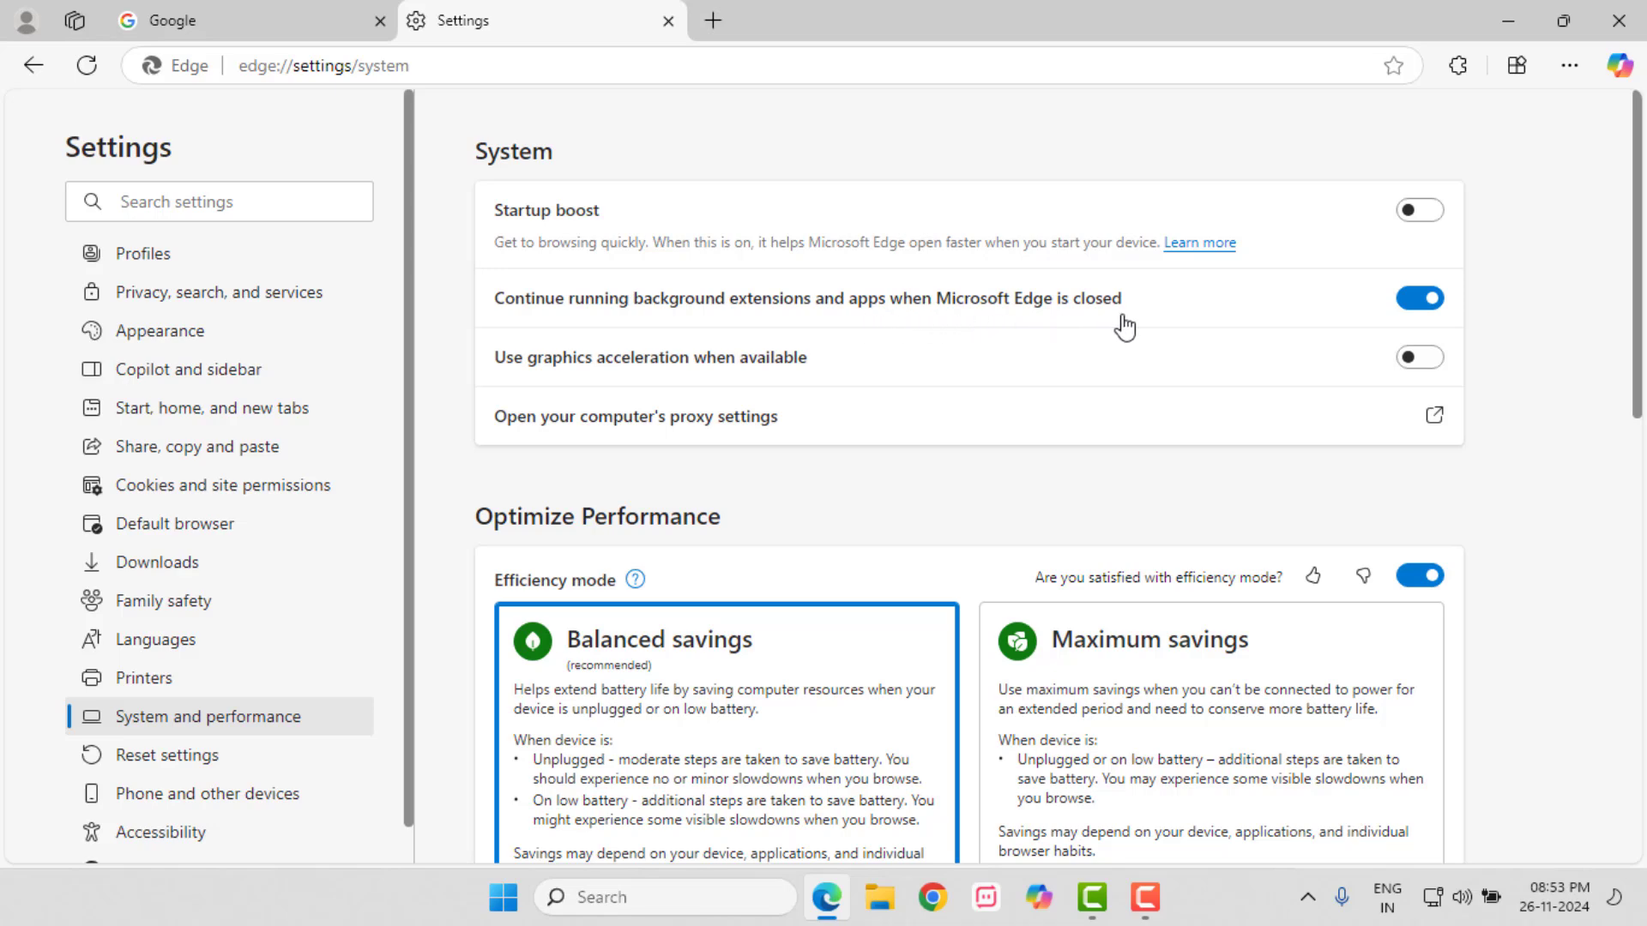
left_click(1417, 300)
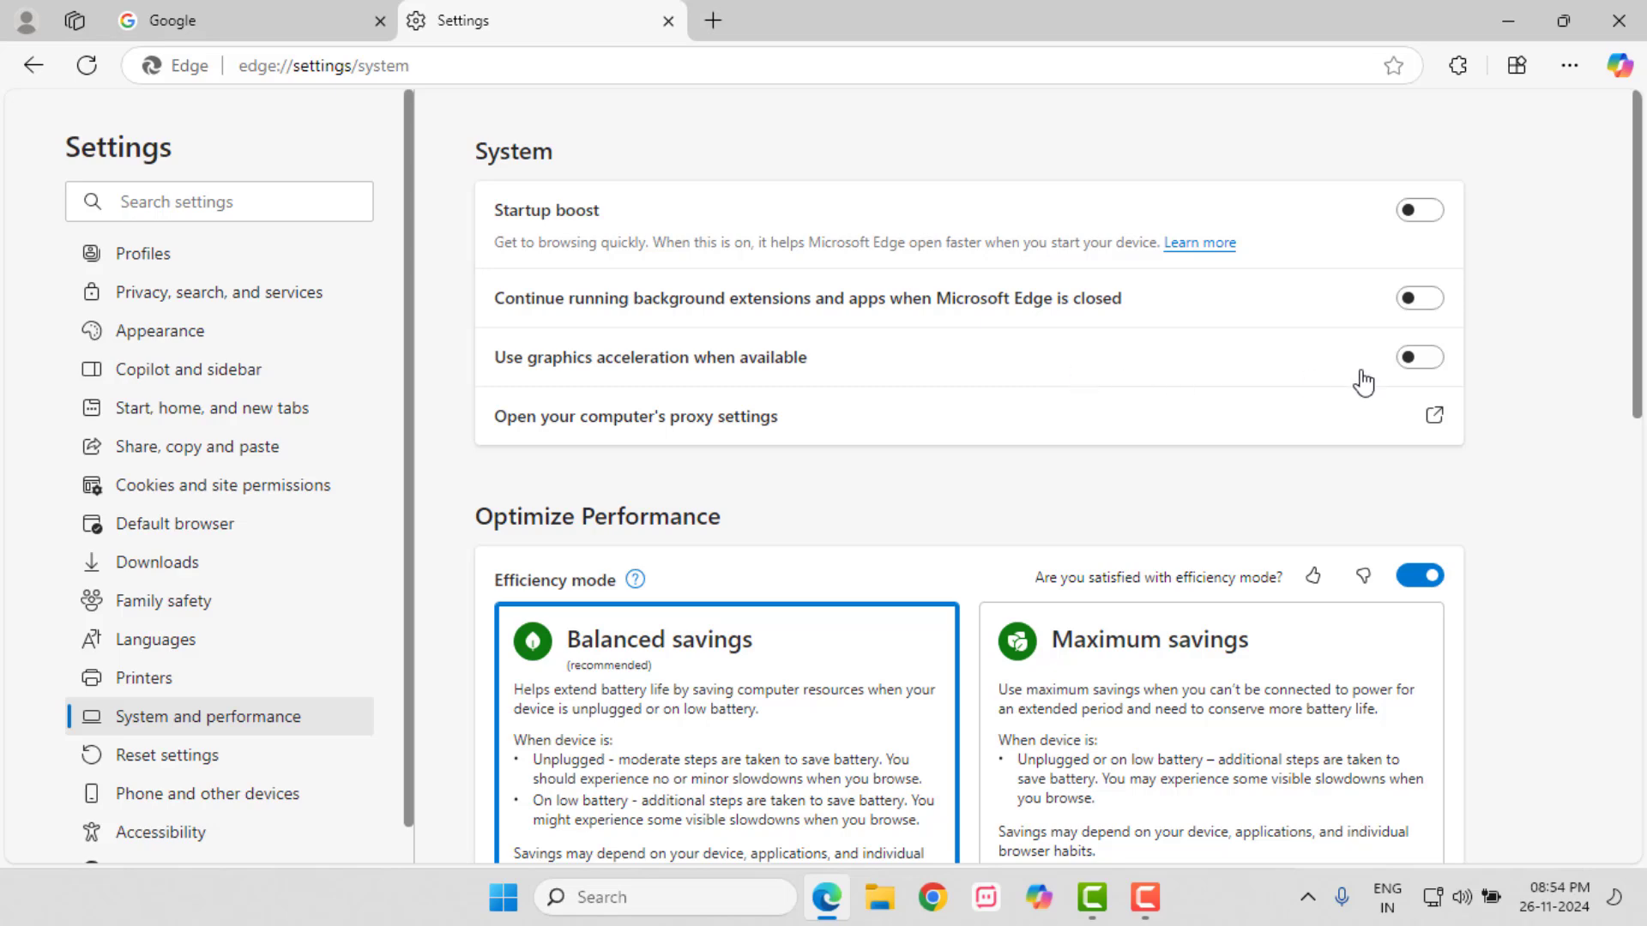
left_click(1423, 357)
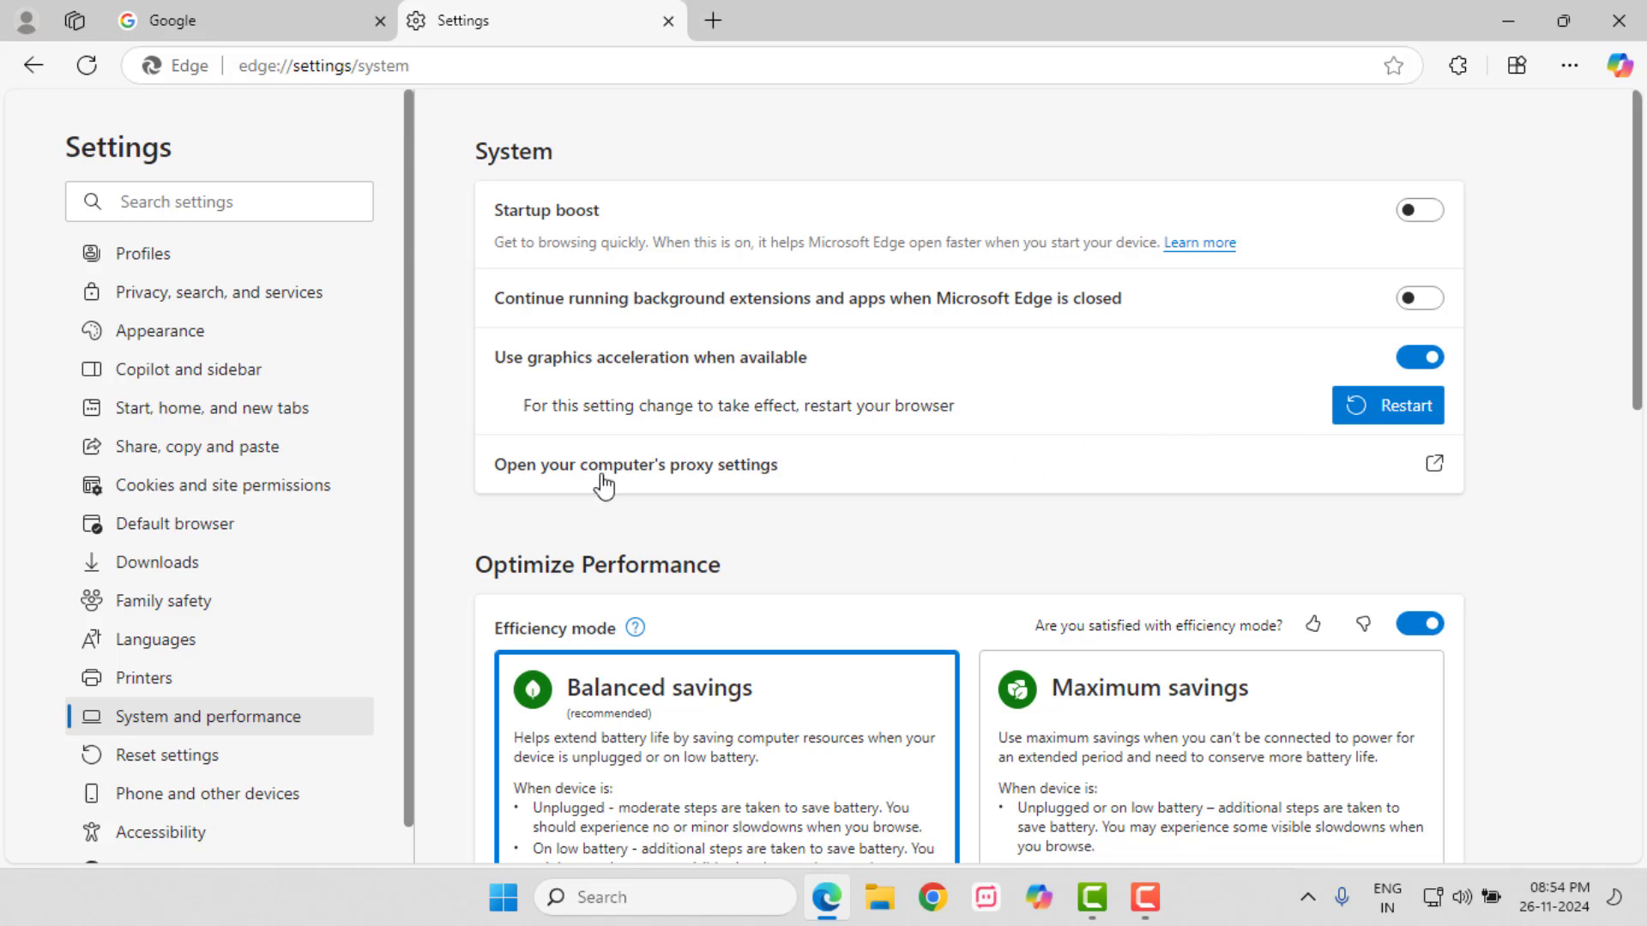
Open the computer's proxy settings from Edge, check the automatic and manual proxy setup, and close the Windows settings
left_click(868, 470)
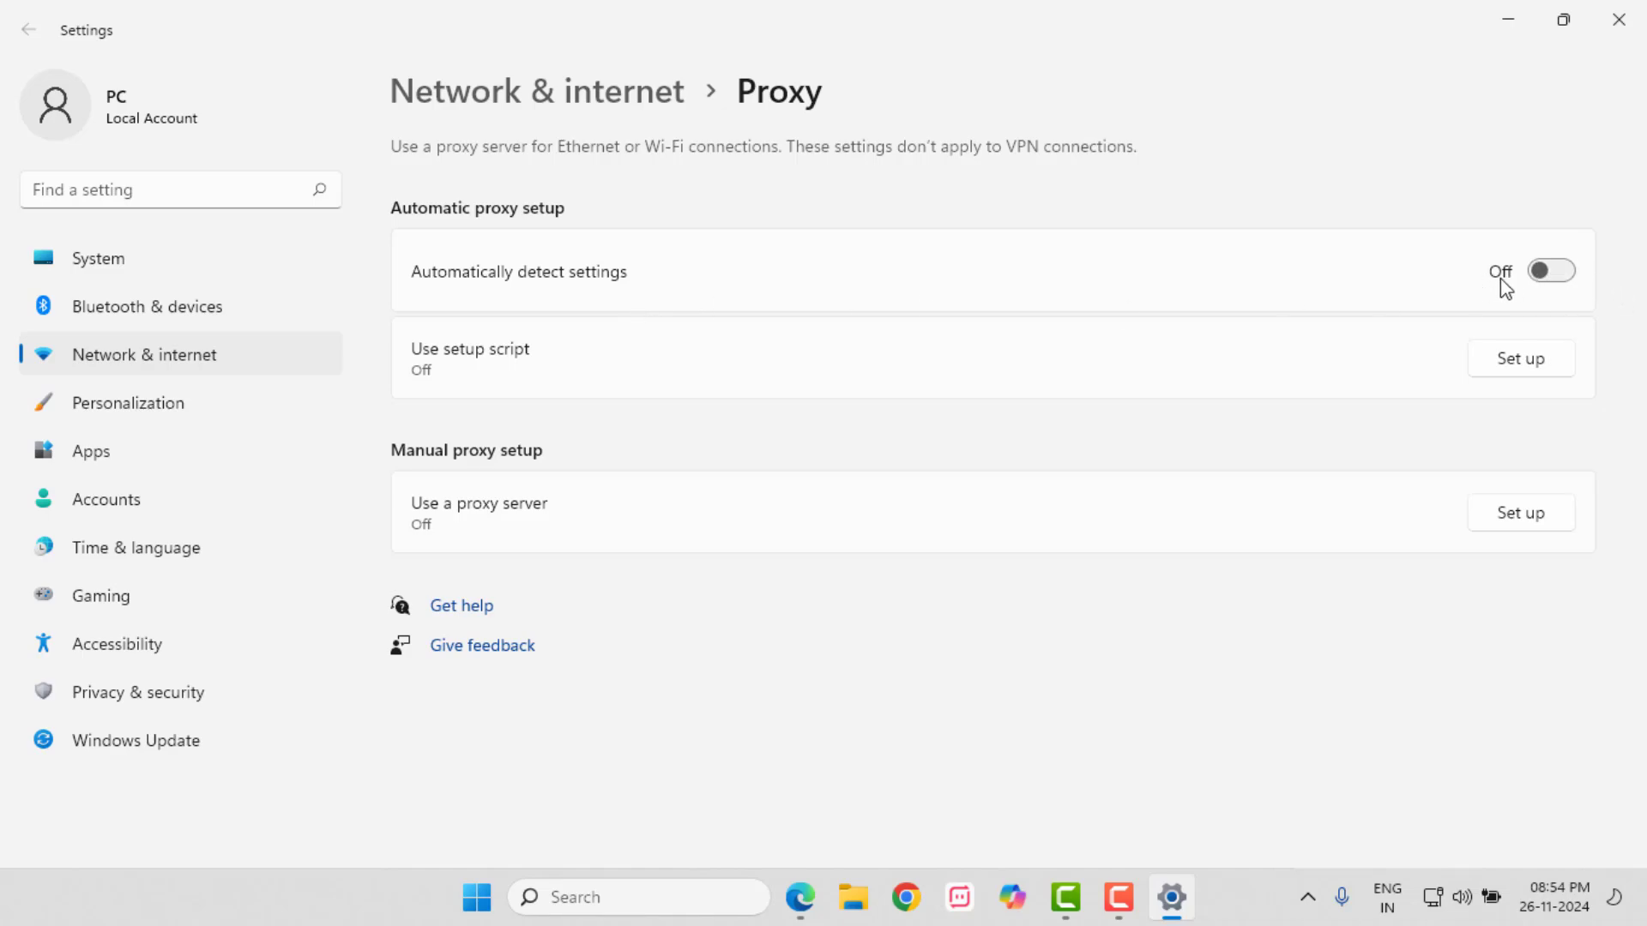
left_click(1619, 19)
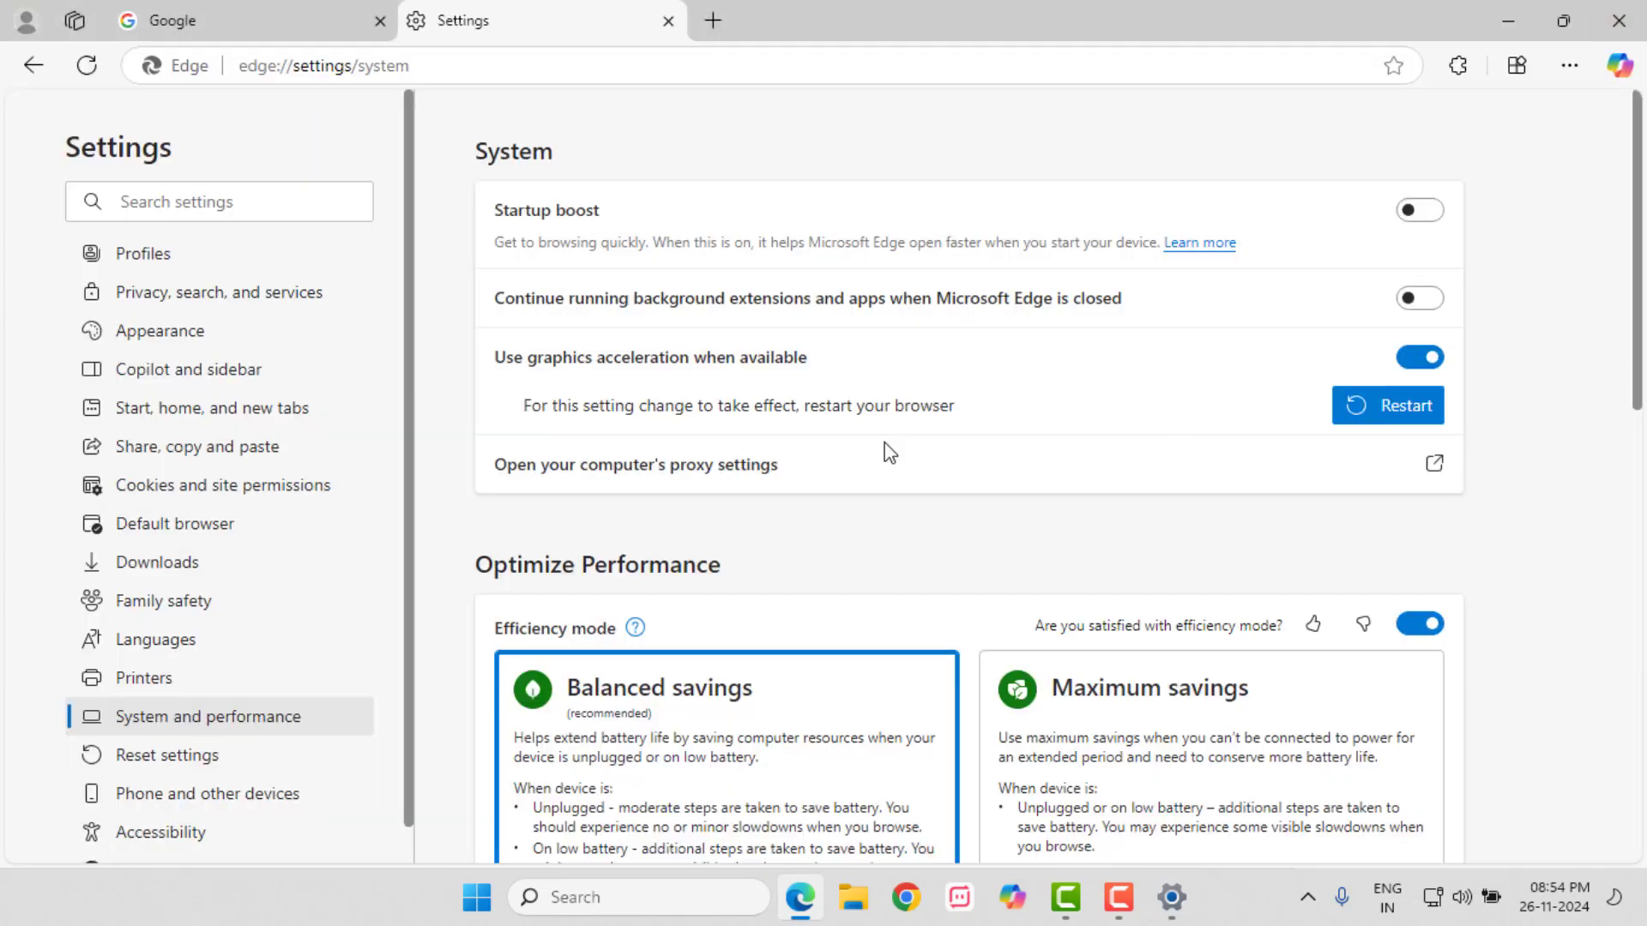
Restore Edge settings to their default values, then close the Settings page and the browser
scroll(726, 528, "down", 2)
scroll(292, 712, "down", 1)
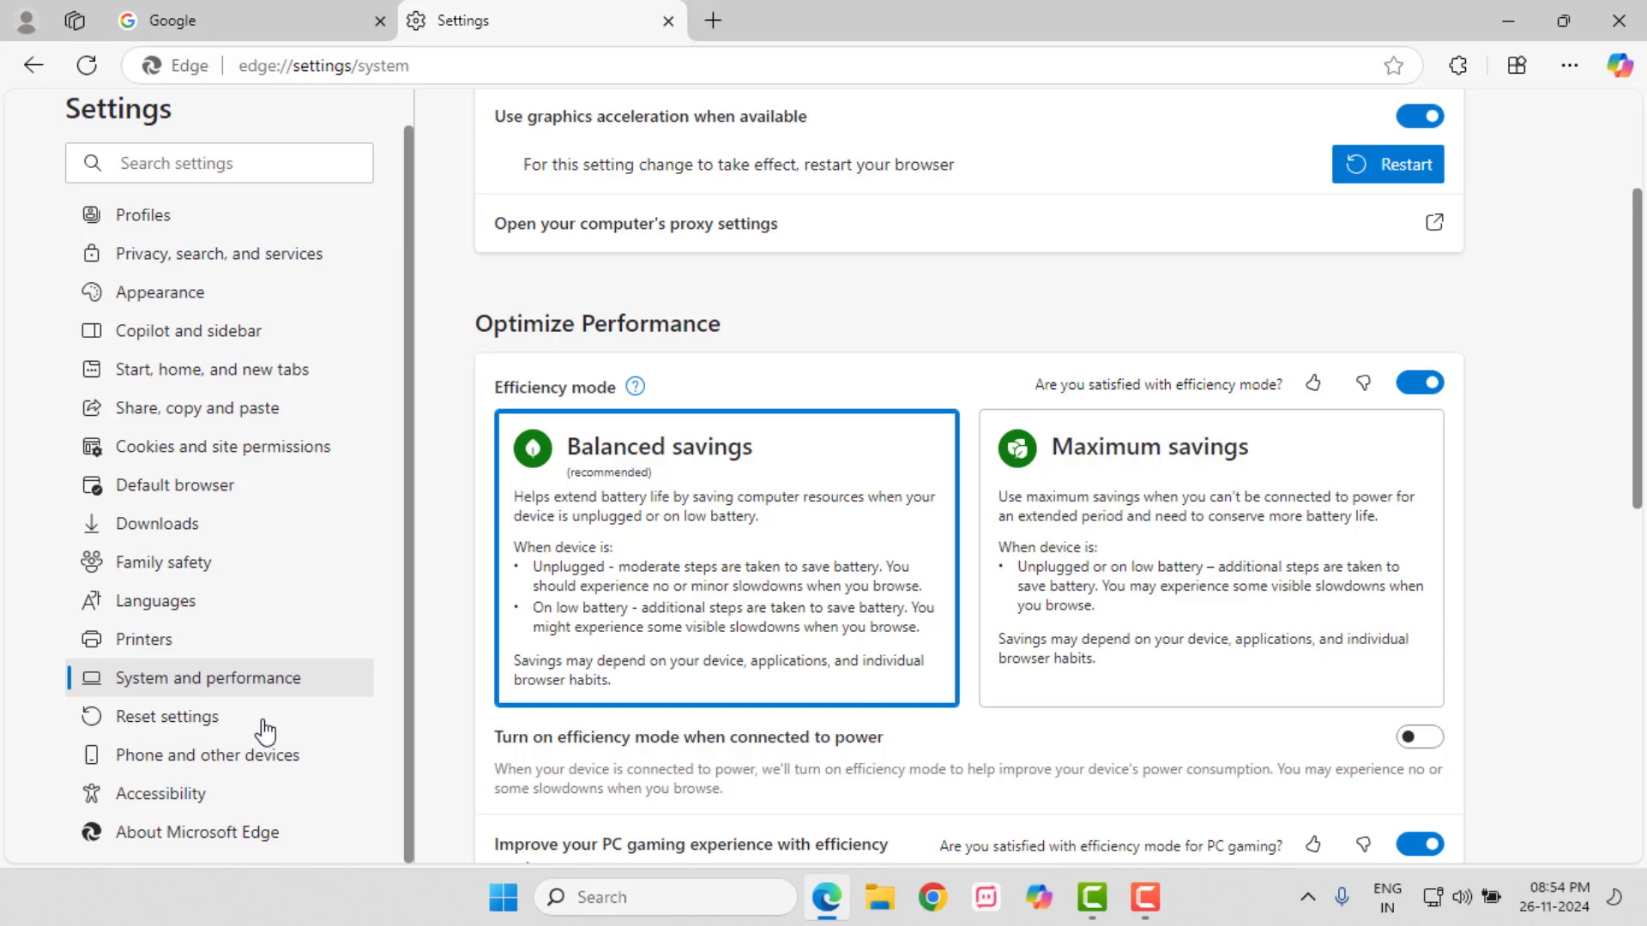
left_click(200, 719)
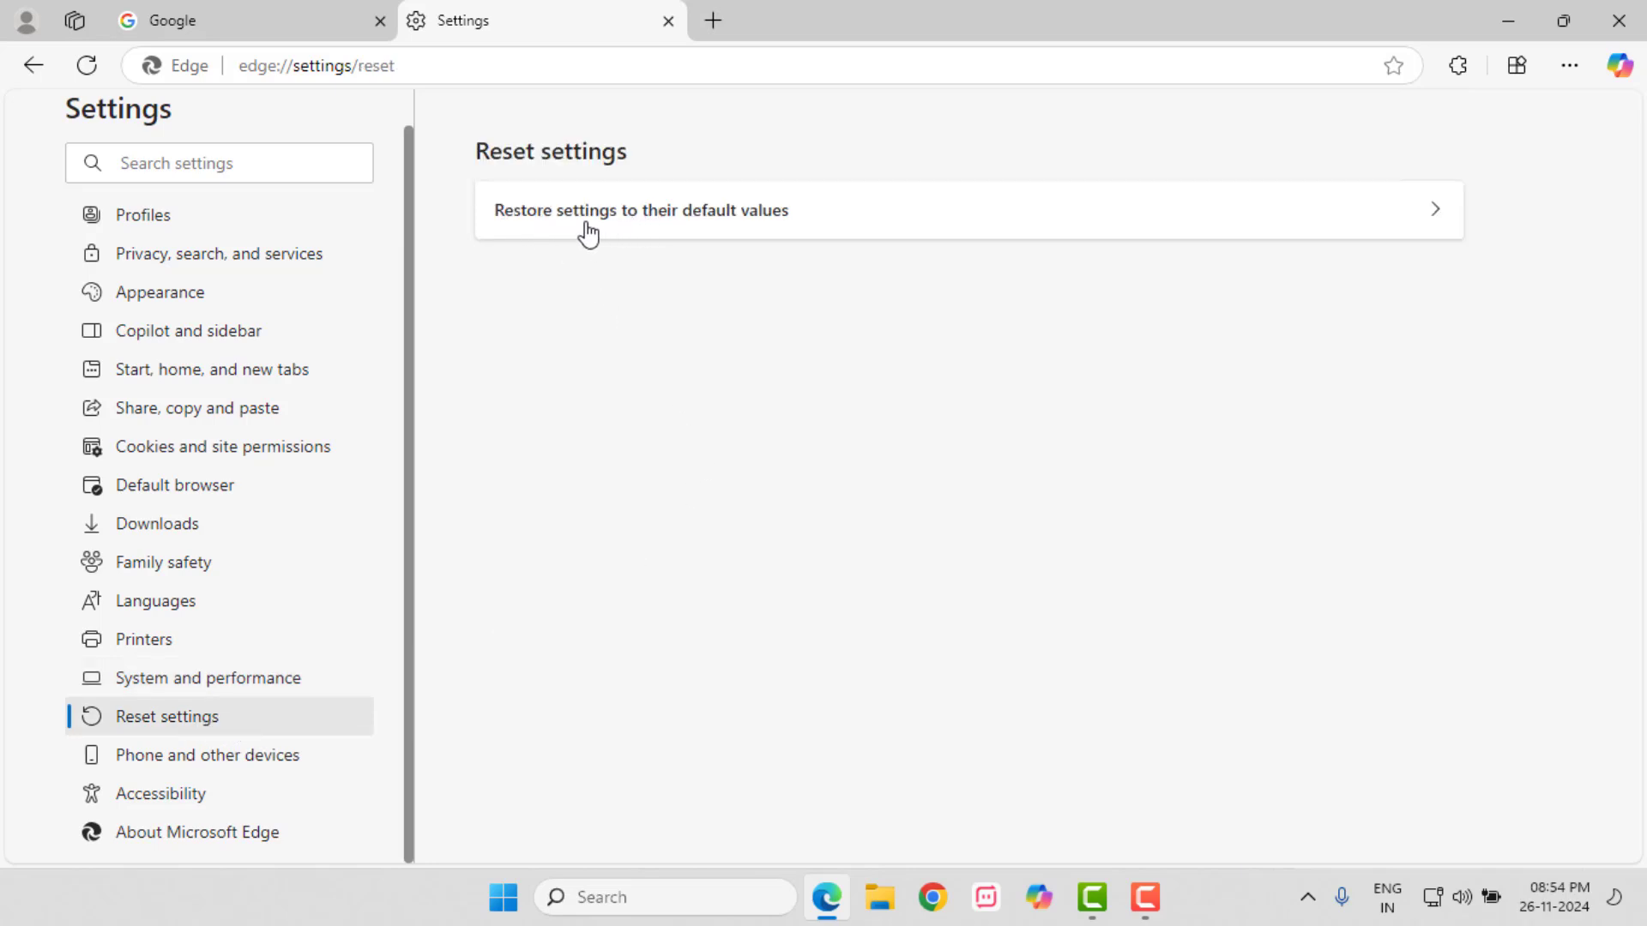
left_click(717, 231)
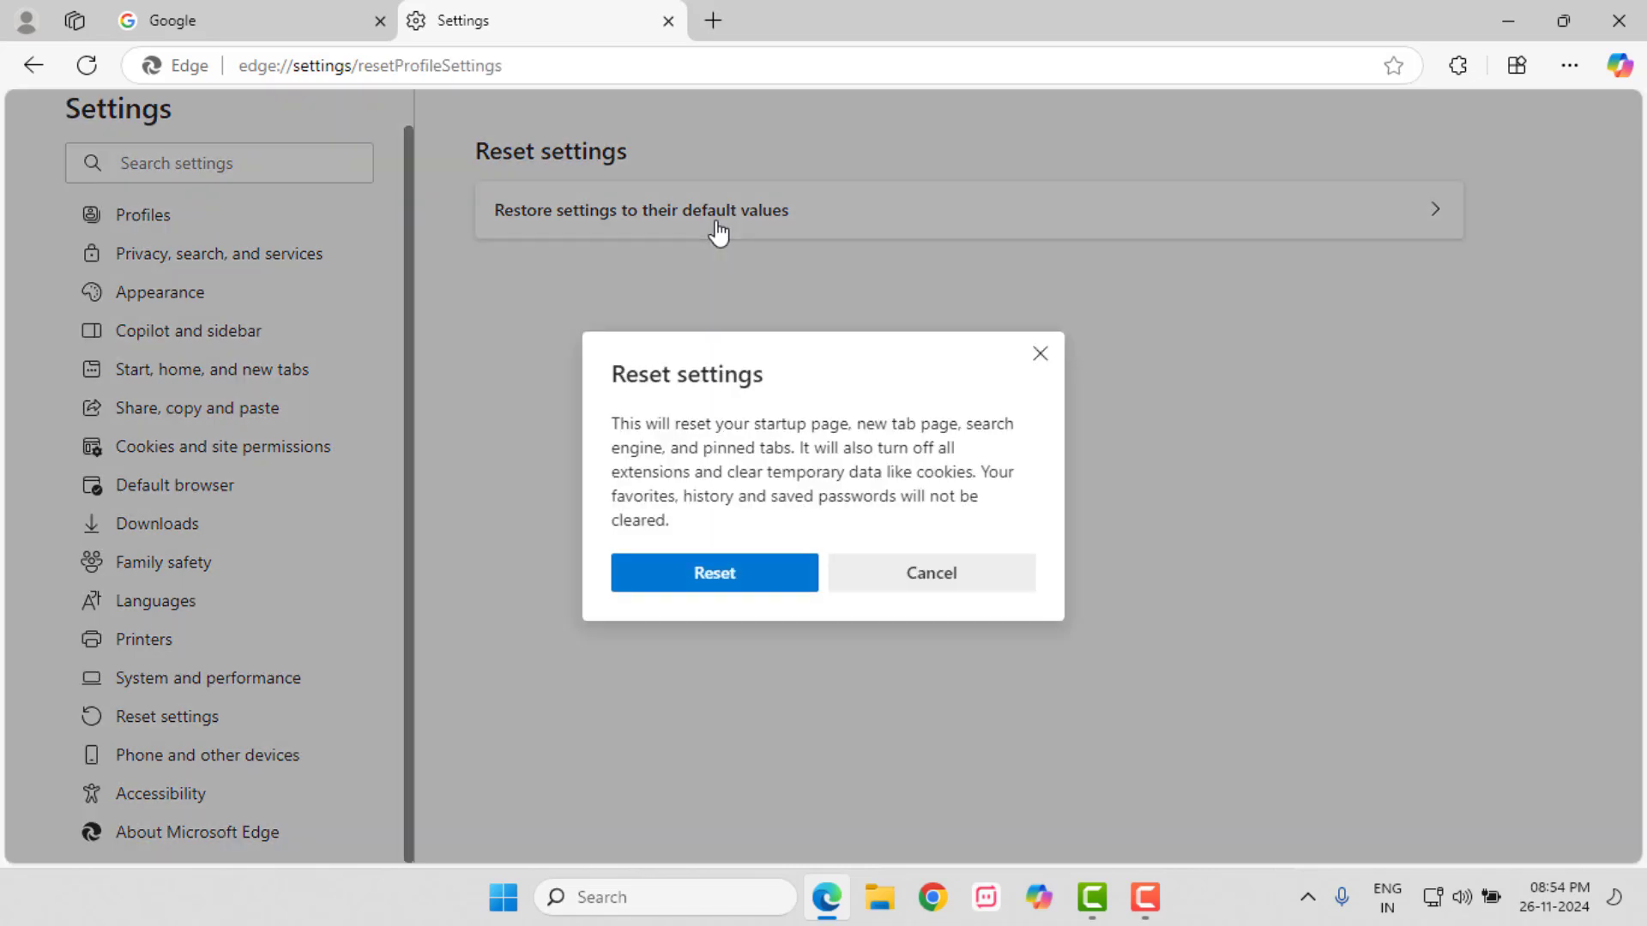
left_click(747, 583)
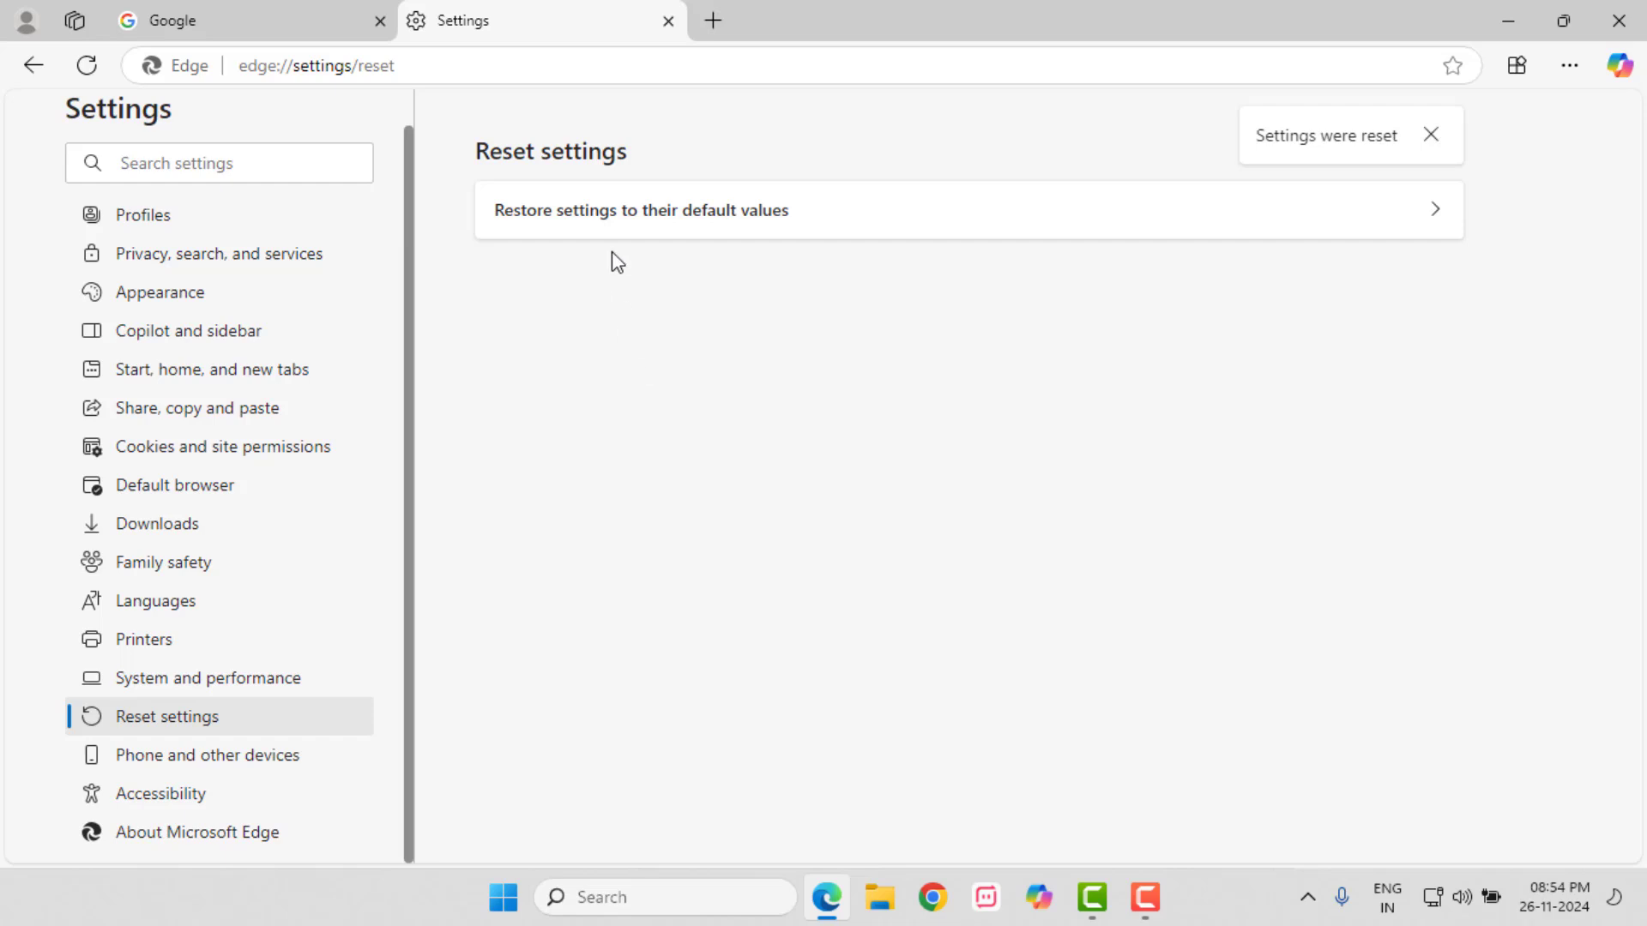
left_click(669, 21)
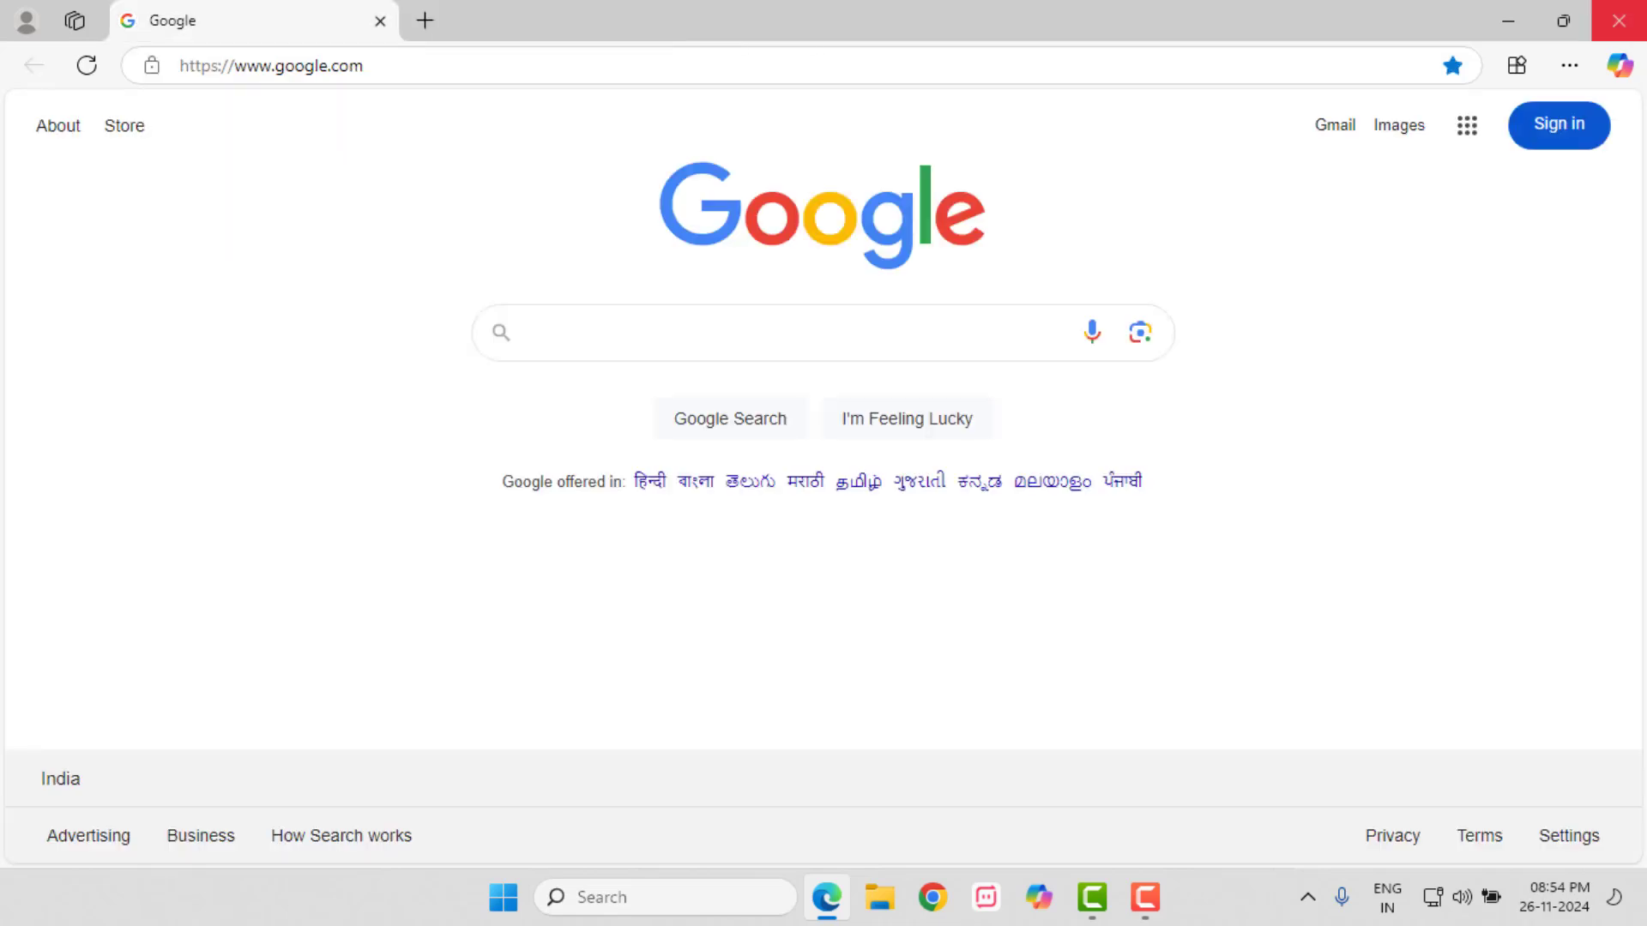
left_click(1618, 20)
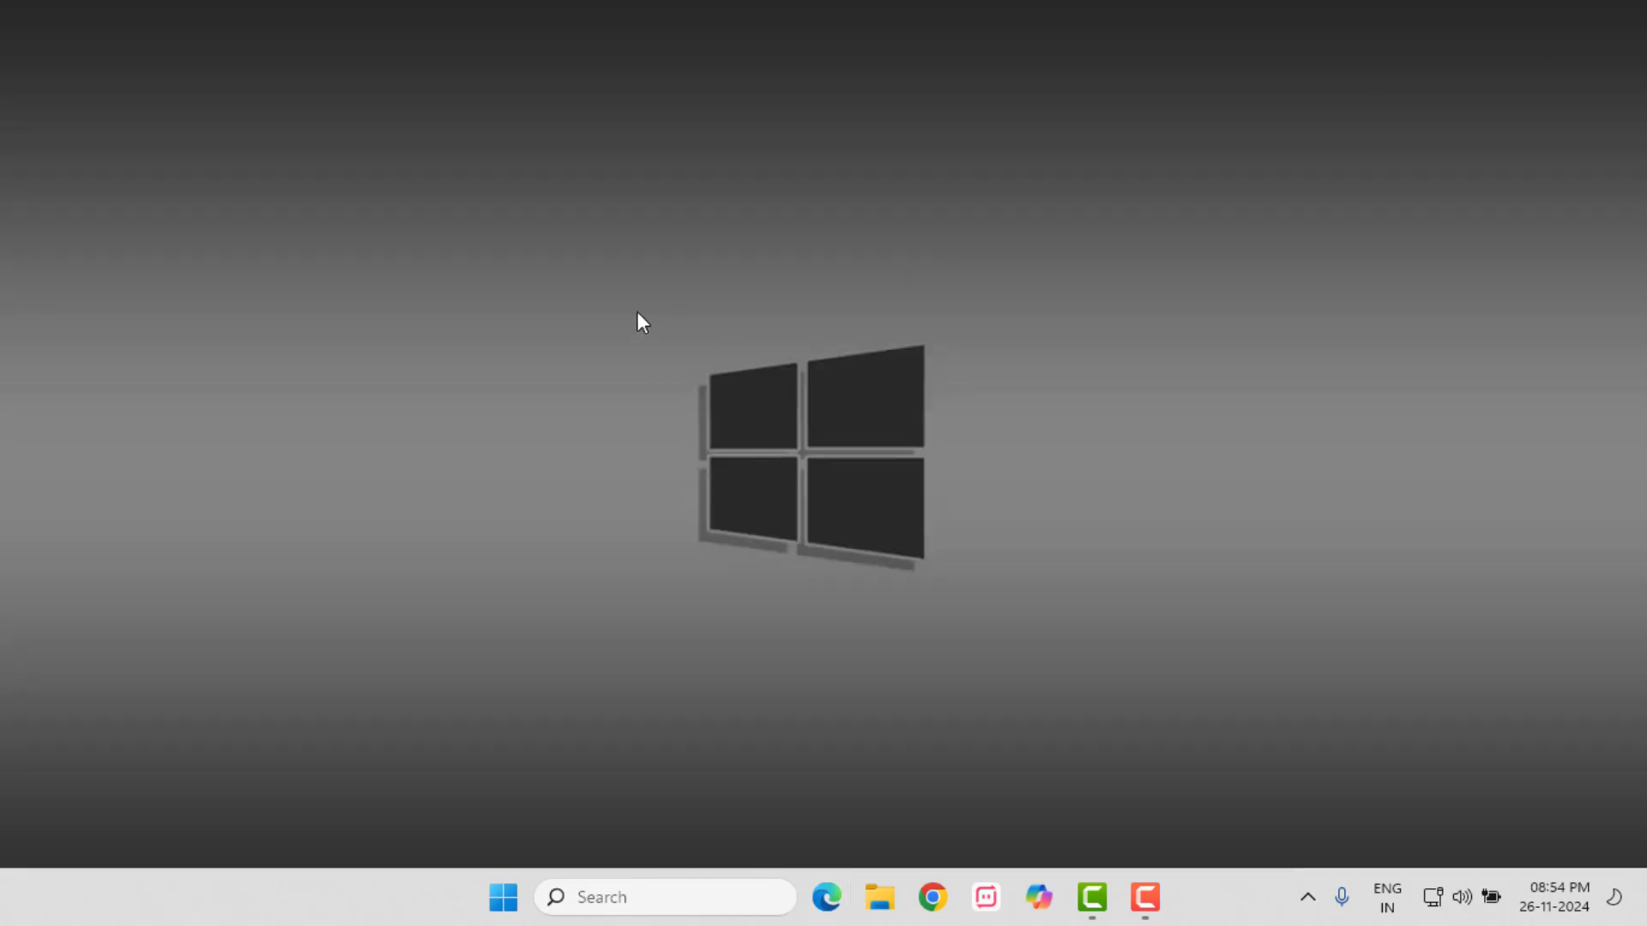